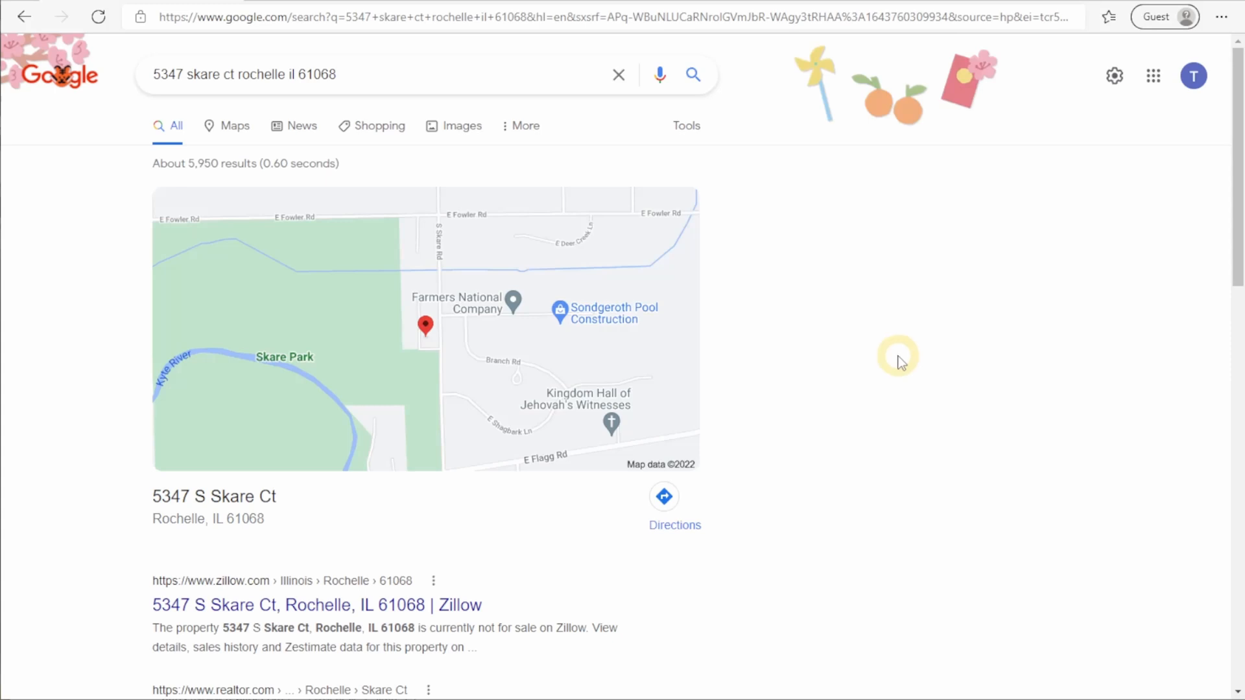
Step: Show the searched address on Google Maps and start adding it as a new business
left_click(235, 125)
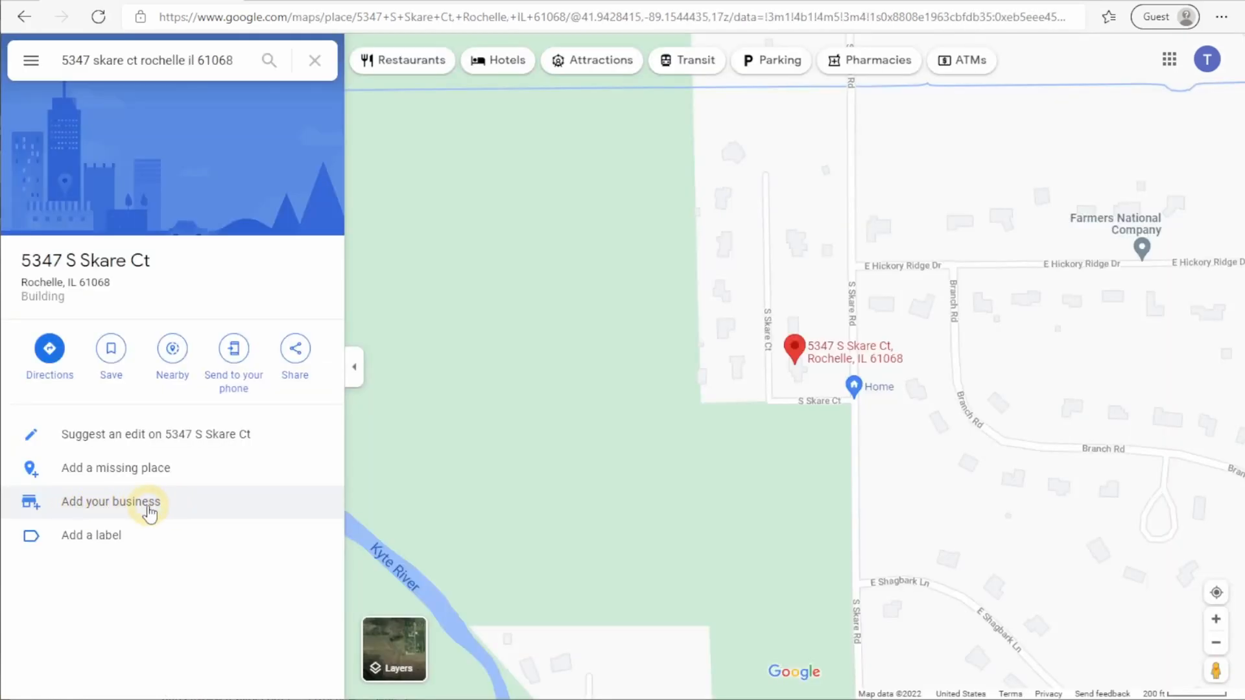
left_click(150, 504)
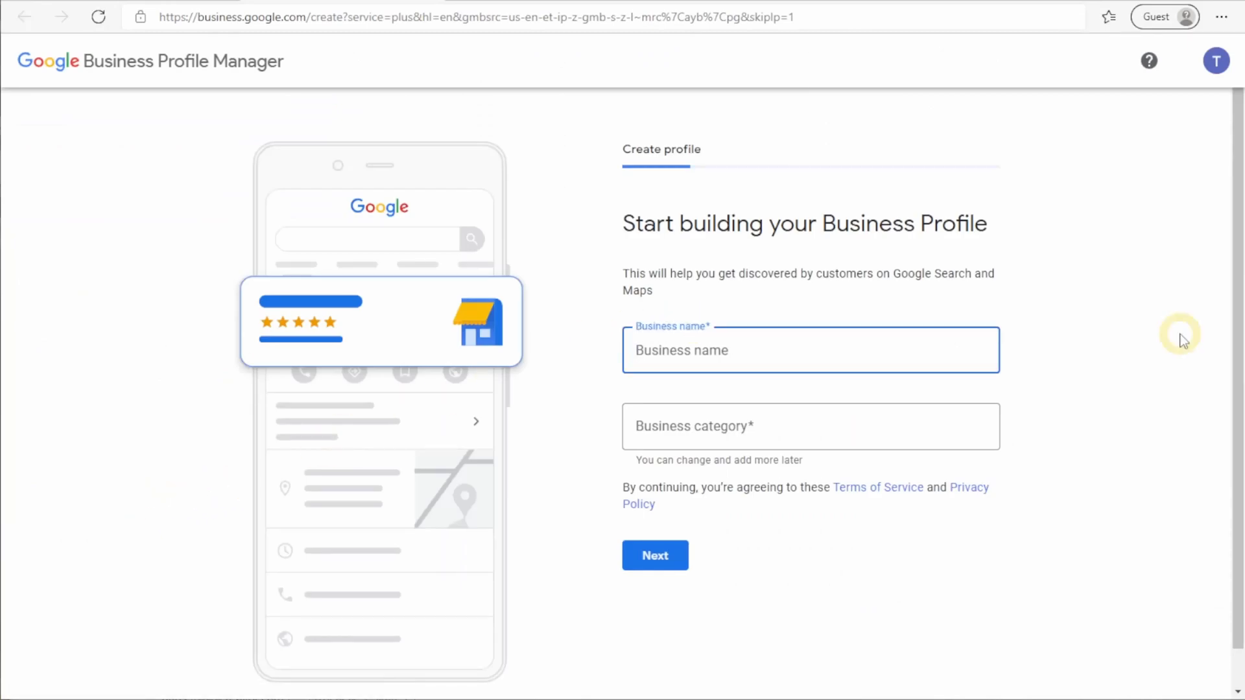
Step: Name the business Tom Price Insurance and set its category to Life insurance agency
type("Tom Price Insurance")
left_click(830, 427)
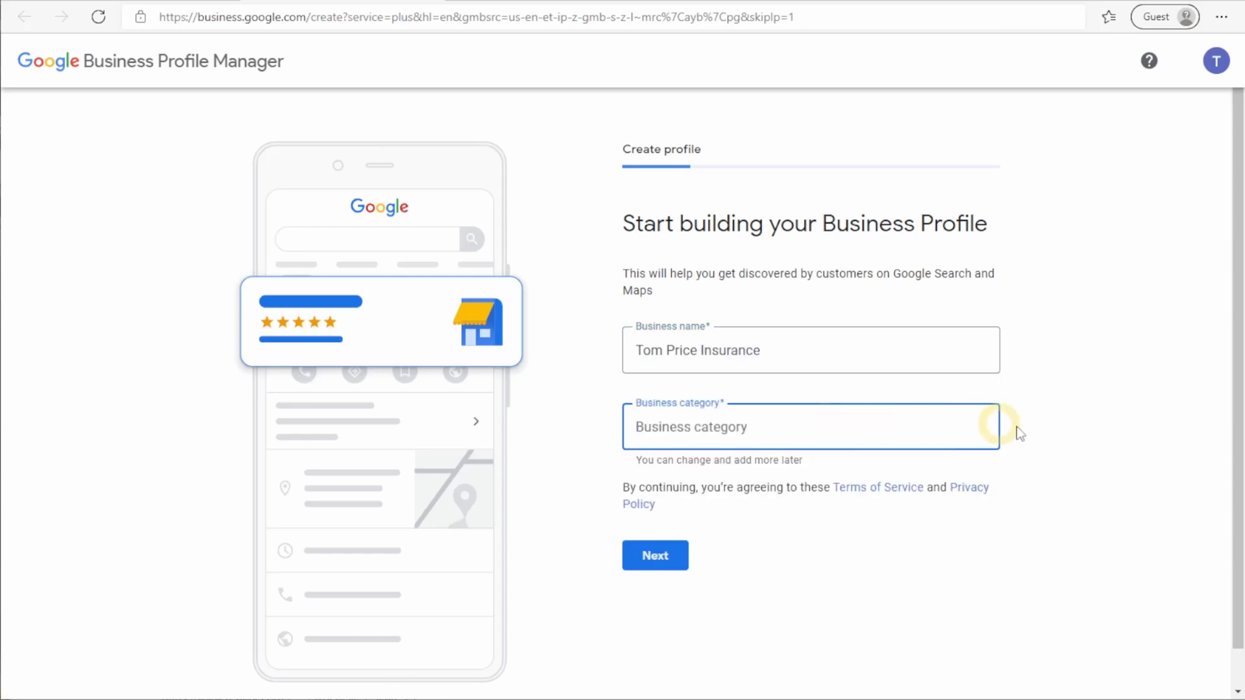
type("insurance")
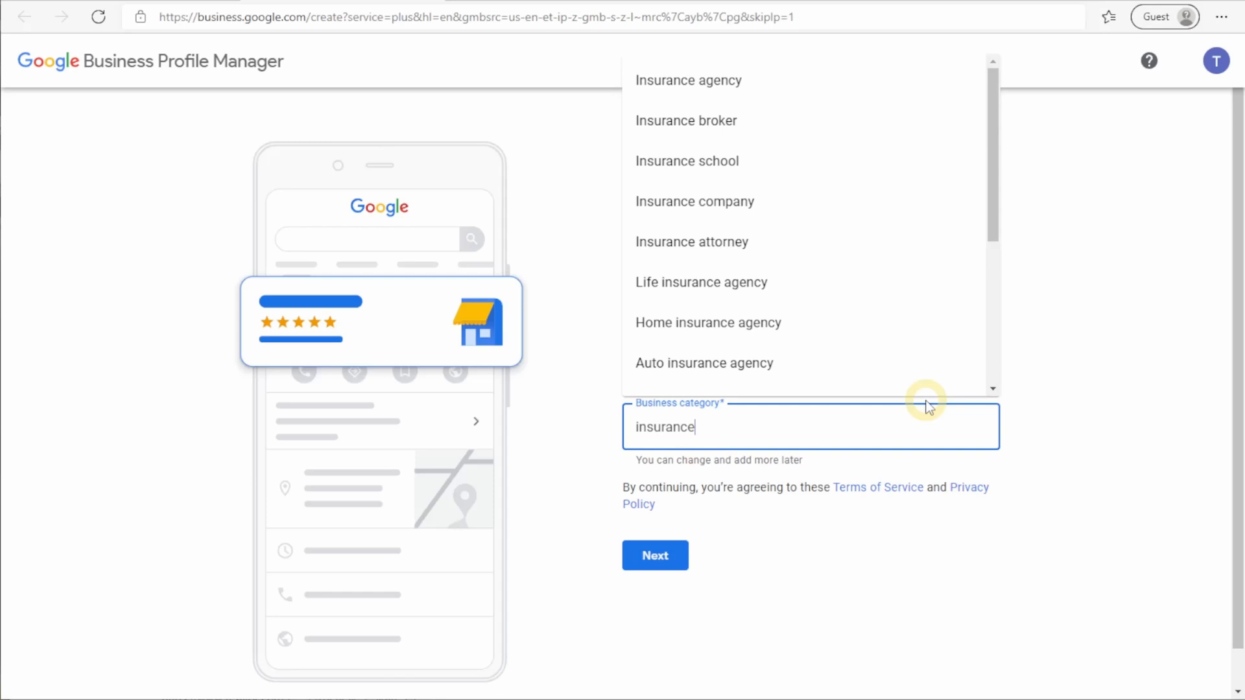
left_click(817, 294)
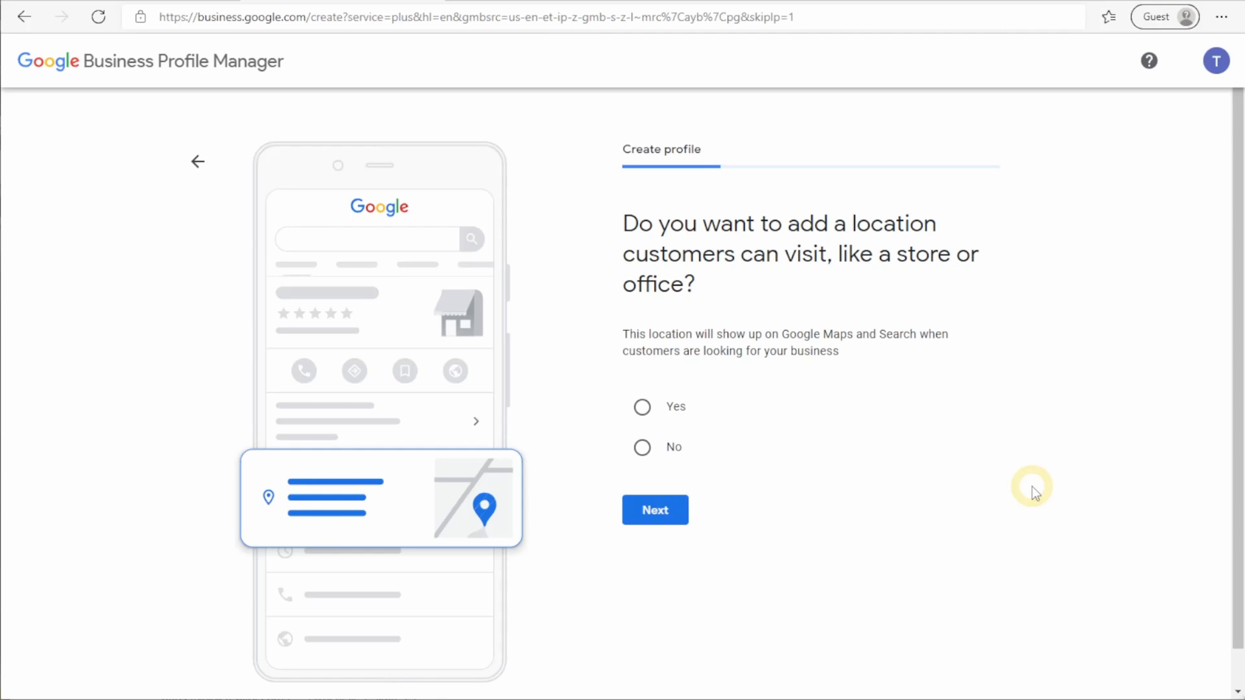
Step: Declare no visitable location and add six service areas, including Chicagoland
left_click(642, 447)
left_click(655, 510)
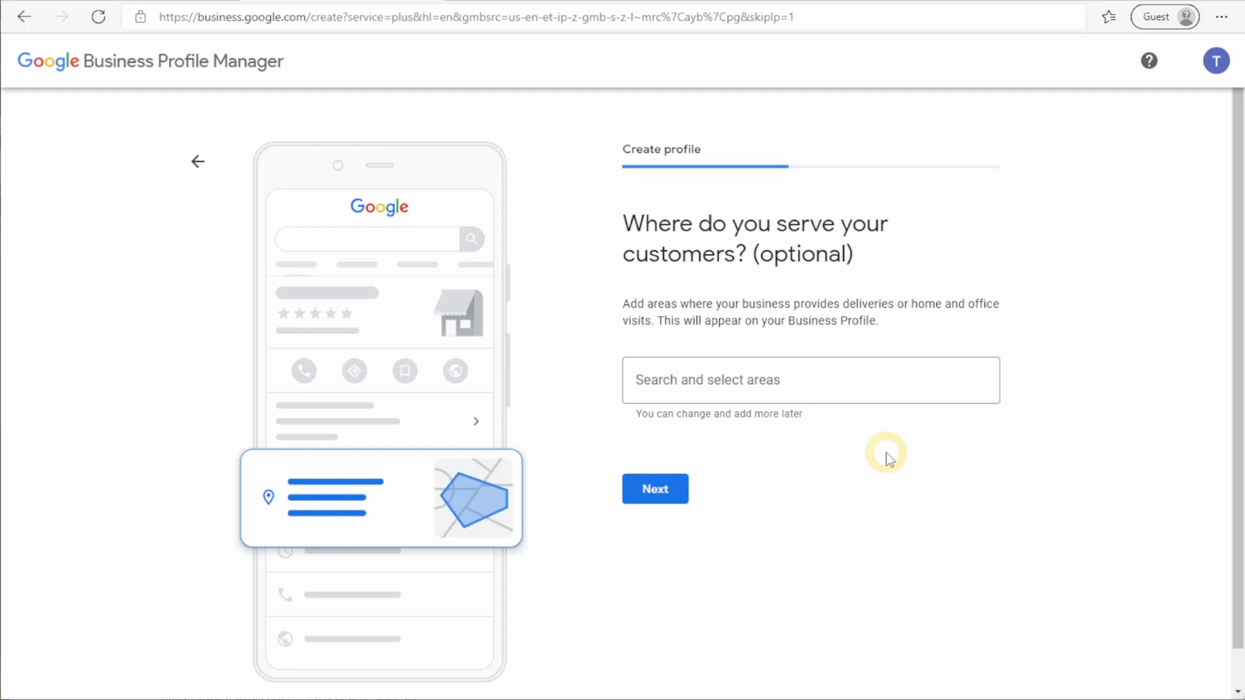
left_click(871, 381)
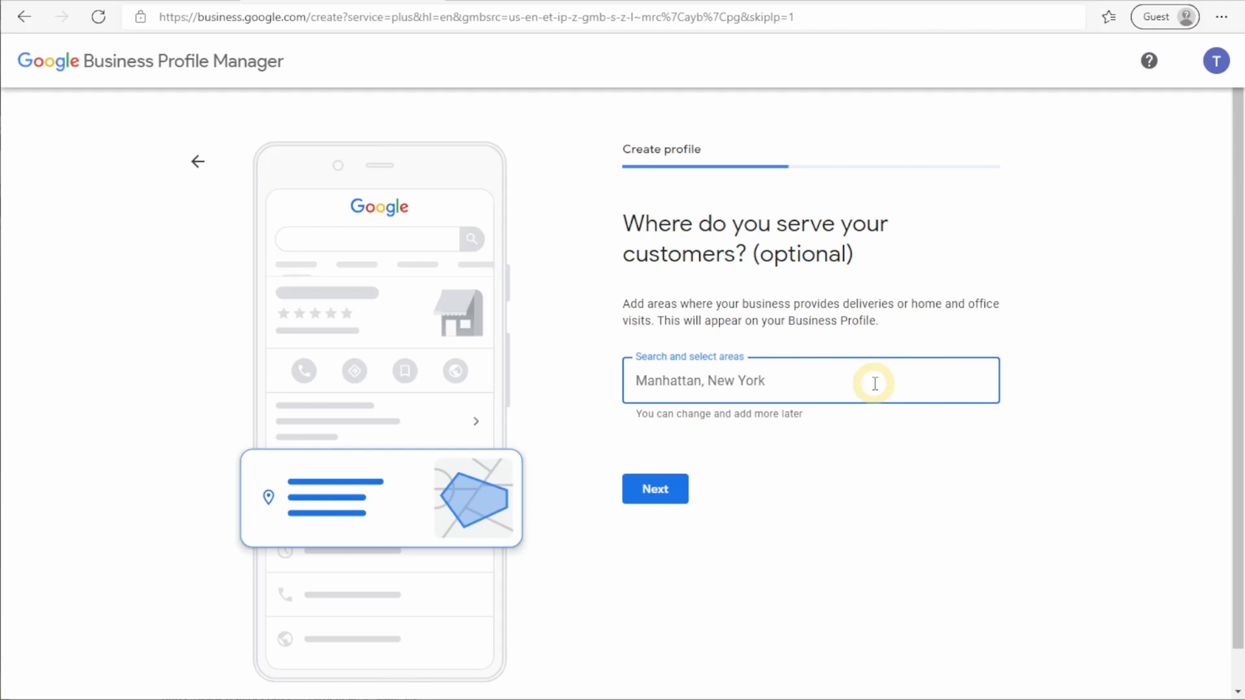
type("Chicagoland")
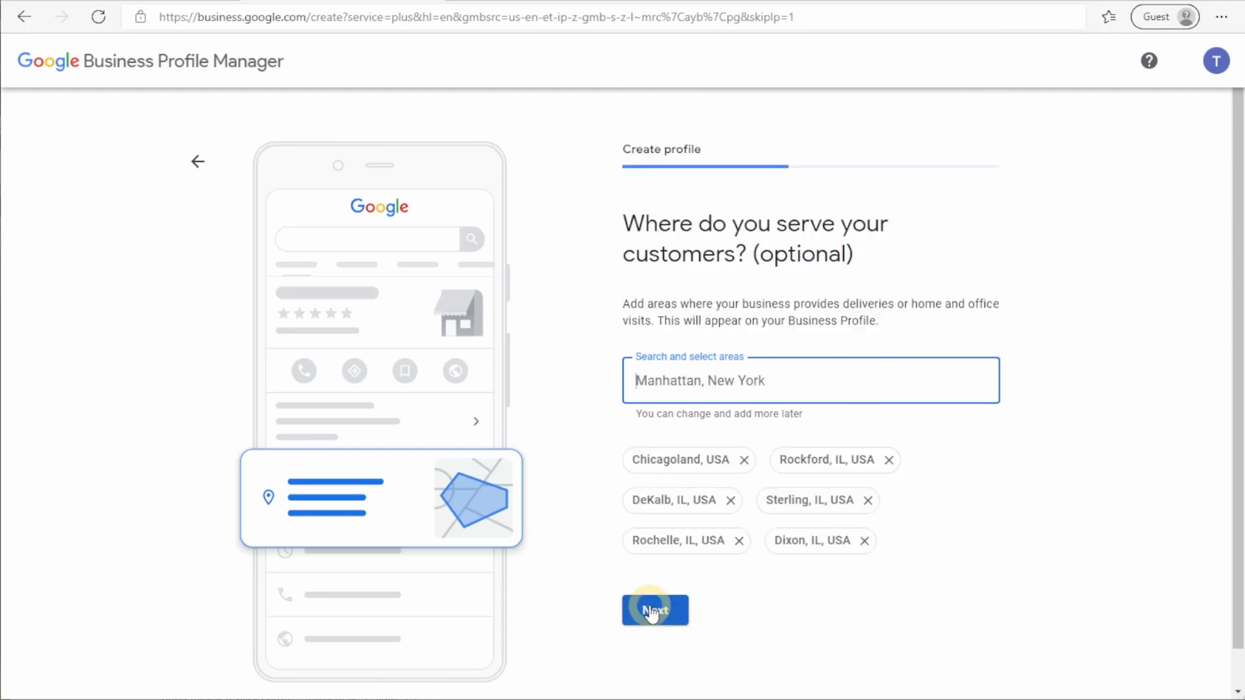
left_click(653, 611)
Step: Enter the business contact phone number and indicate the business has no website
left_click(956, 330)
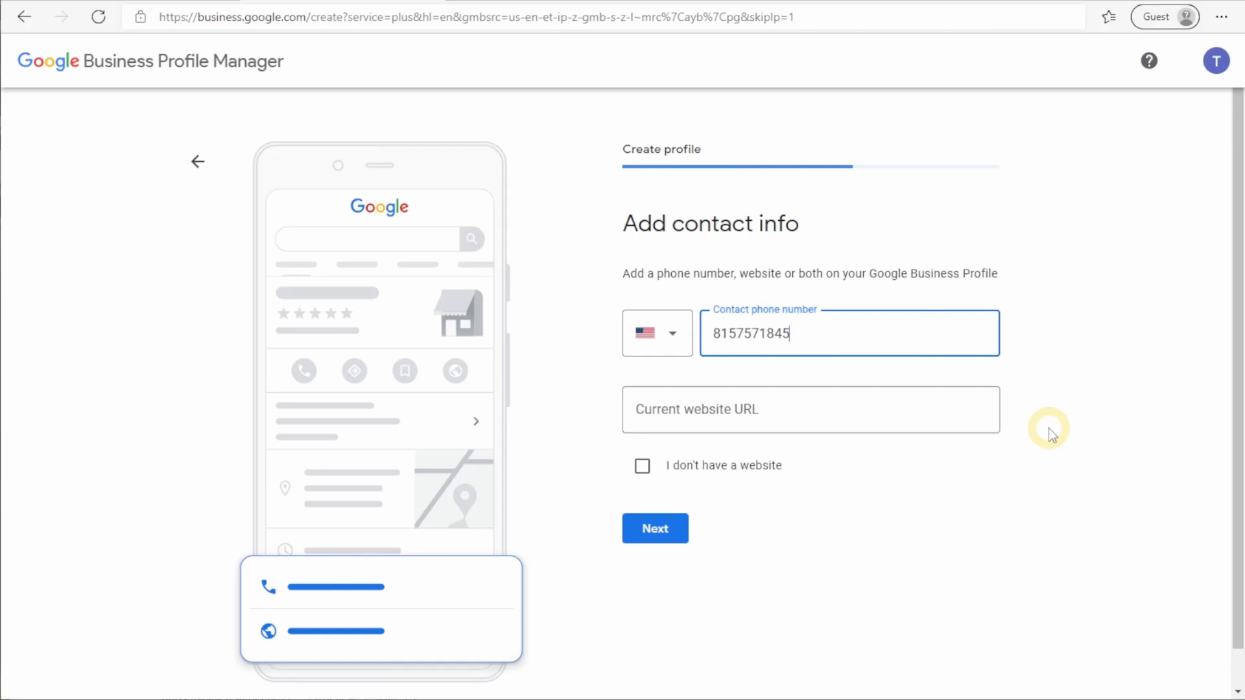
left_click(642, 468)
Step: Confirm no website, submit the mailing address for postcard verification, and continue past confirmation
left_click(656, 528)
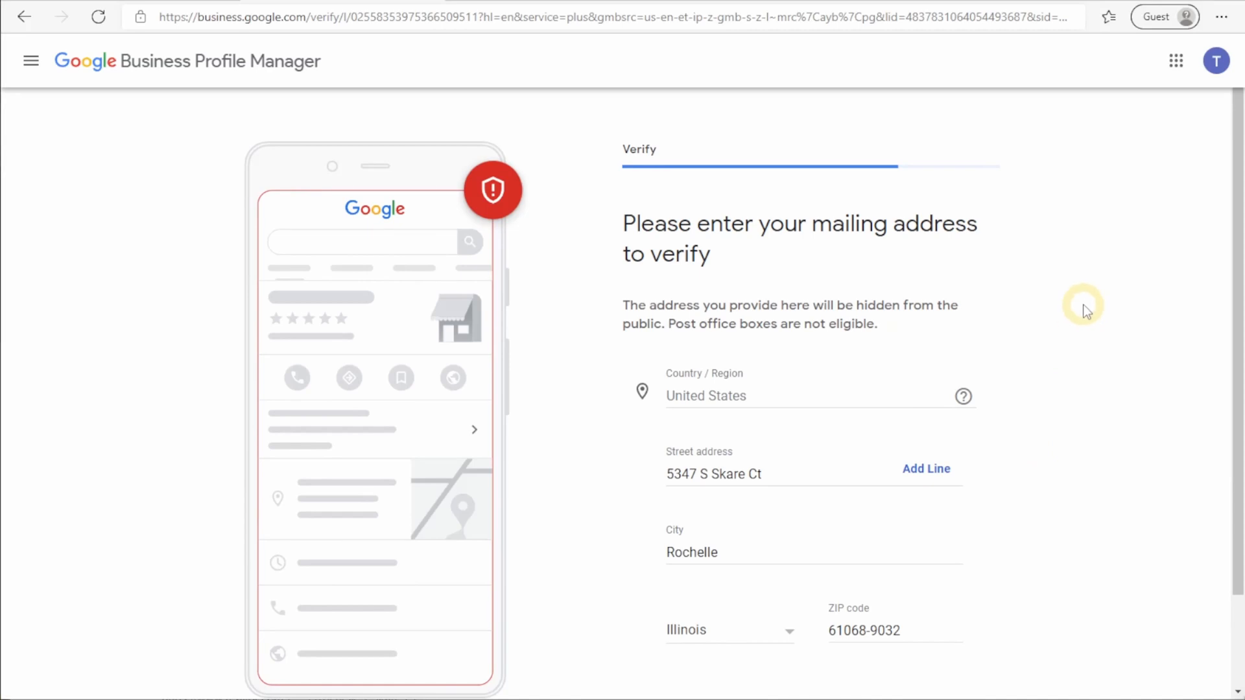
scroll(1078, 318, "down", 2)
left_click(948, 609)
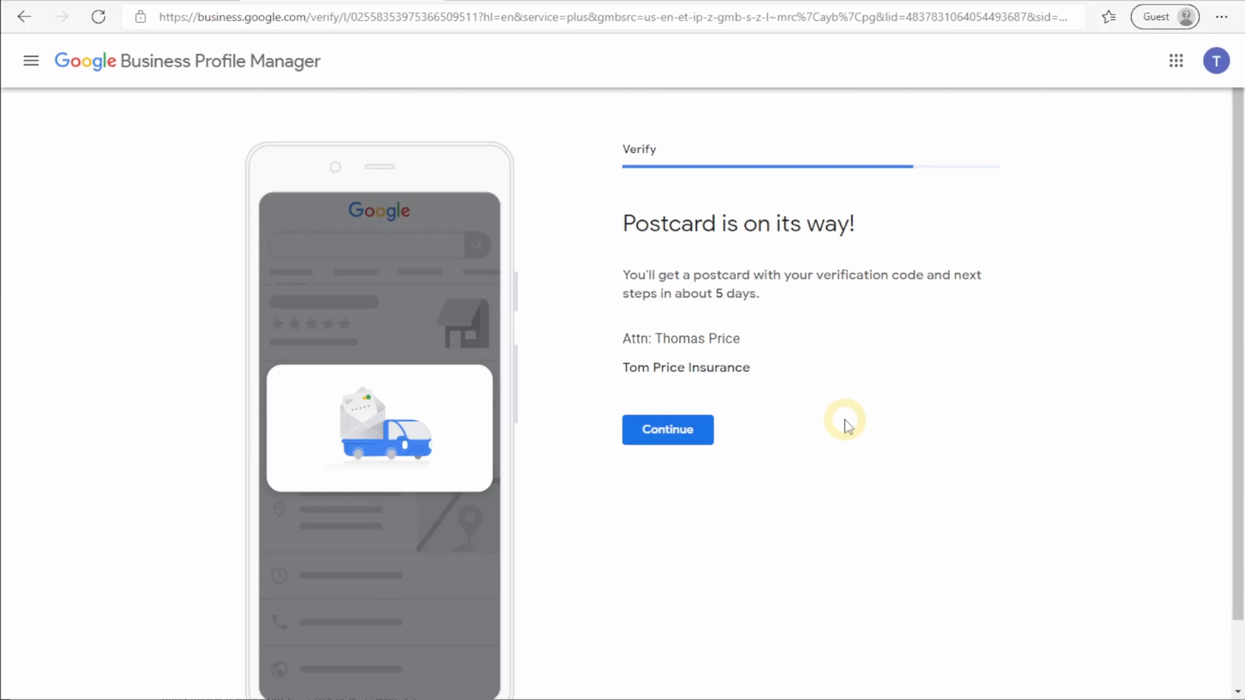
left_click(699, 435)
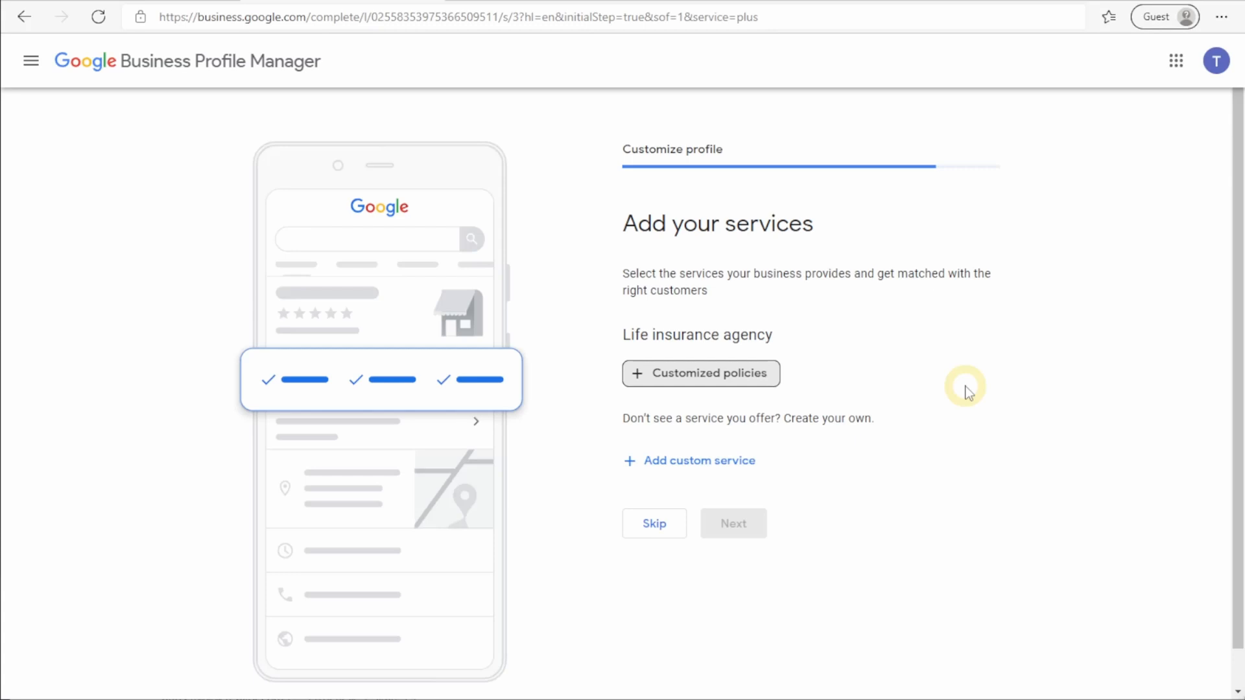
Step: Add Customized policies as a service and upload business photos by dragging them in
left_click(760, 380)
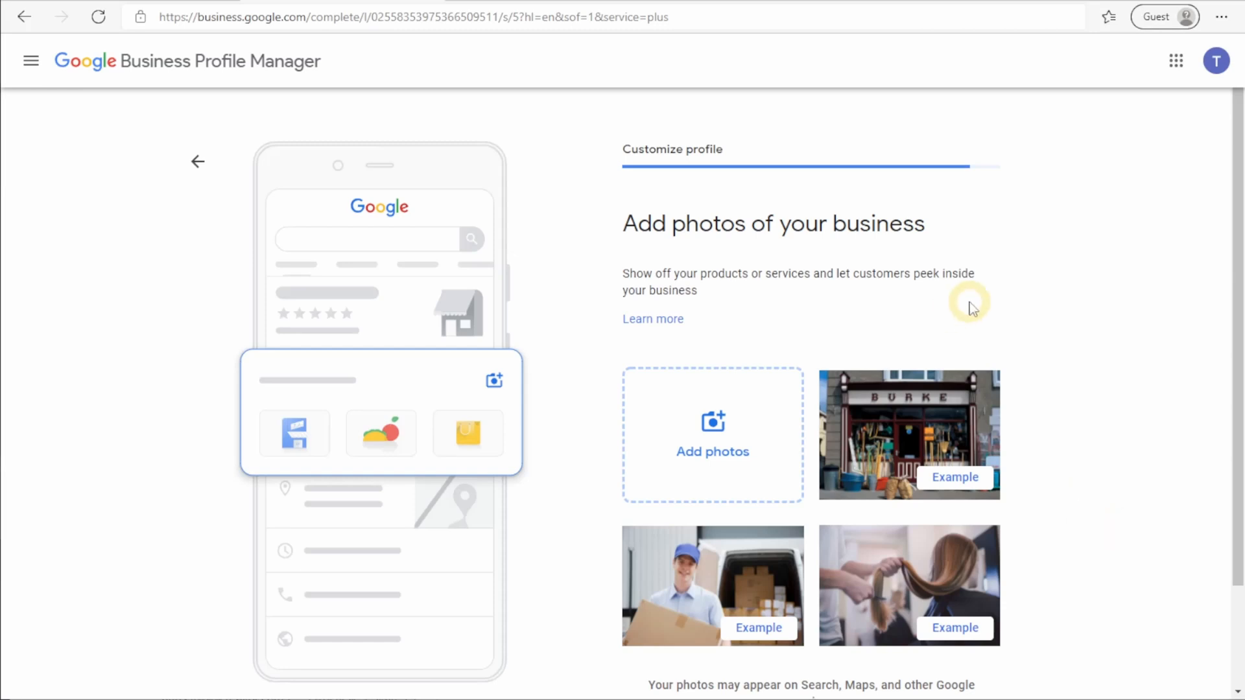
left_click(724, 415)
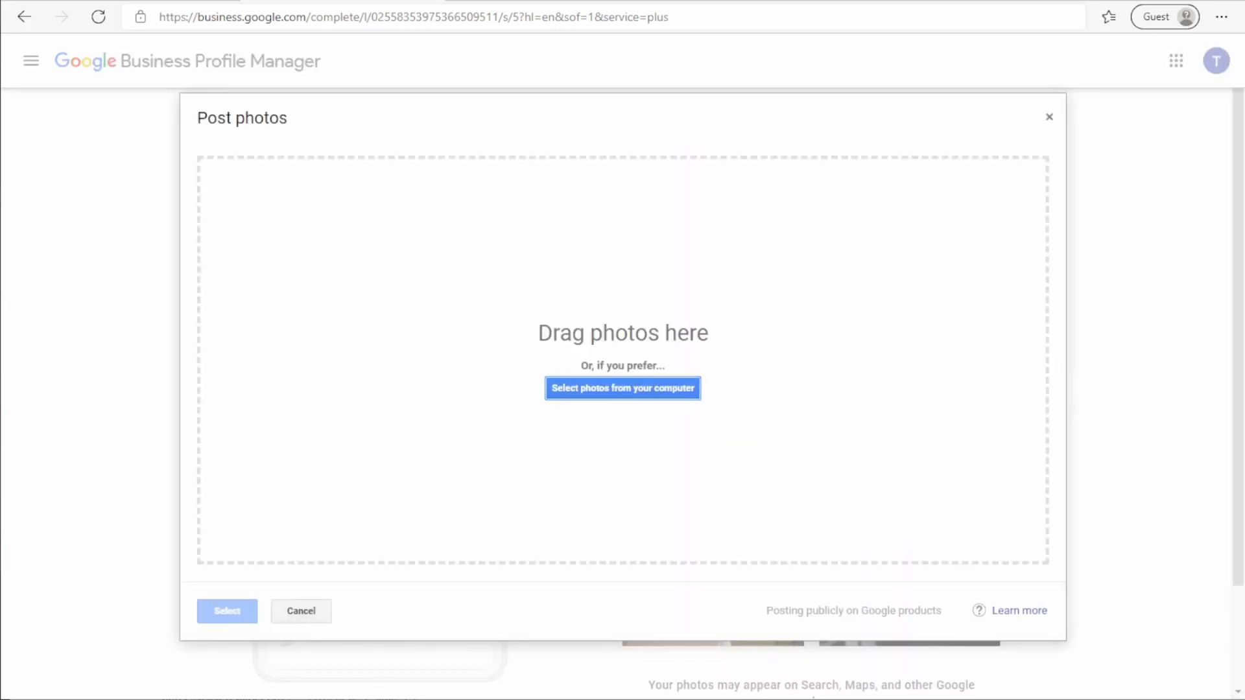
left_click_drag(1167, 688, 651, 346)
left_click_drag(651, 346, 648, 344)
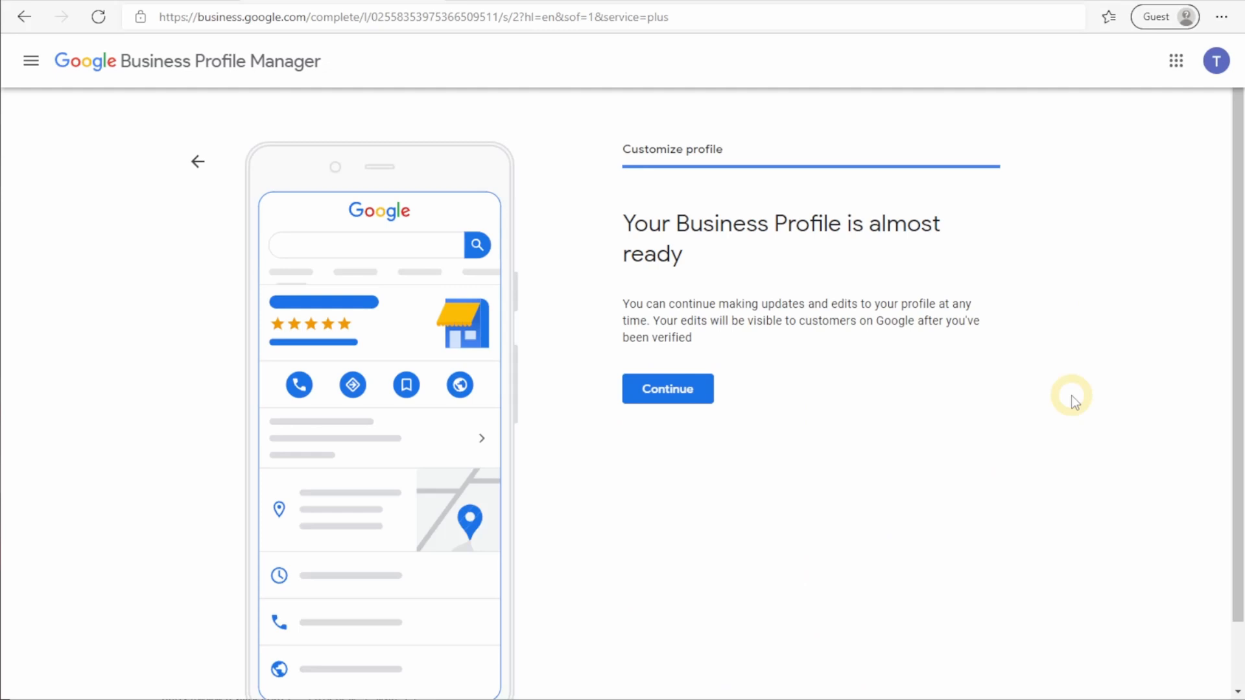
Step: Finish setup and add Health insurance agency and Financial planner as extra business categories
left_click(678, 390)
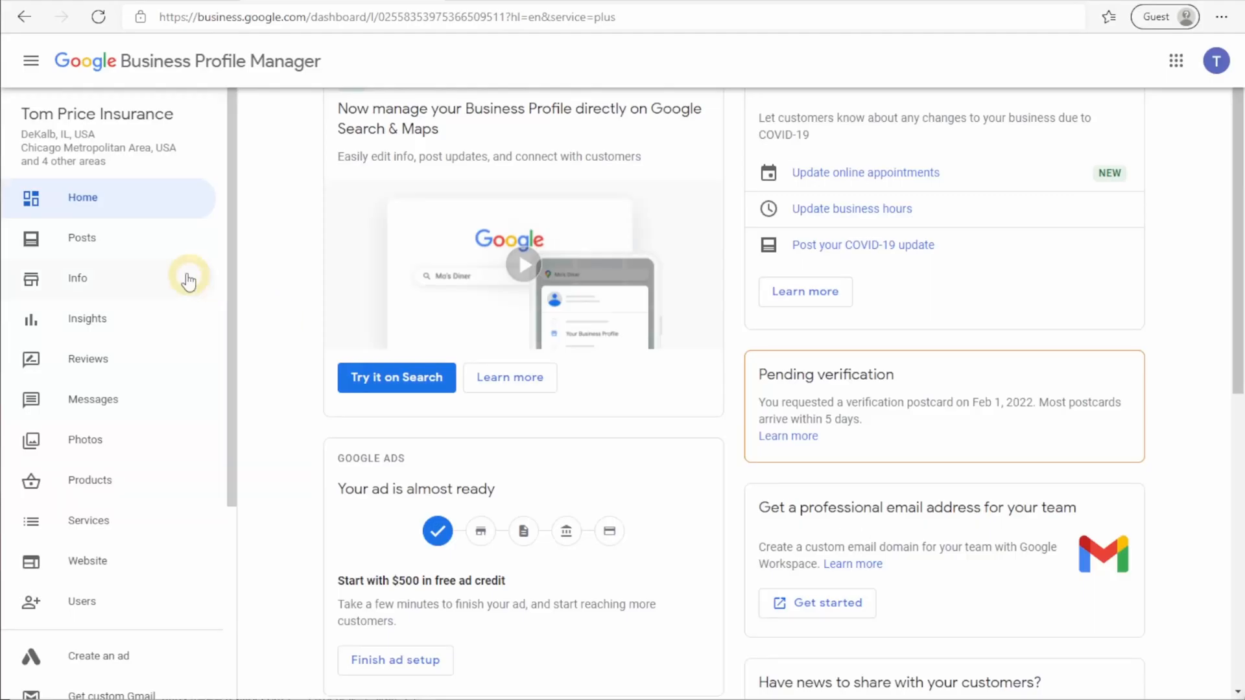
left_click(96, 282)
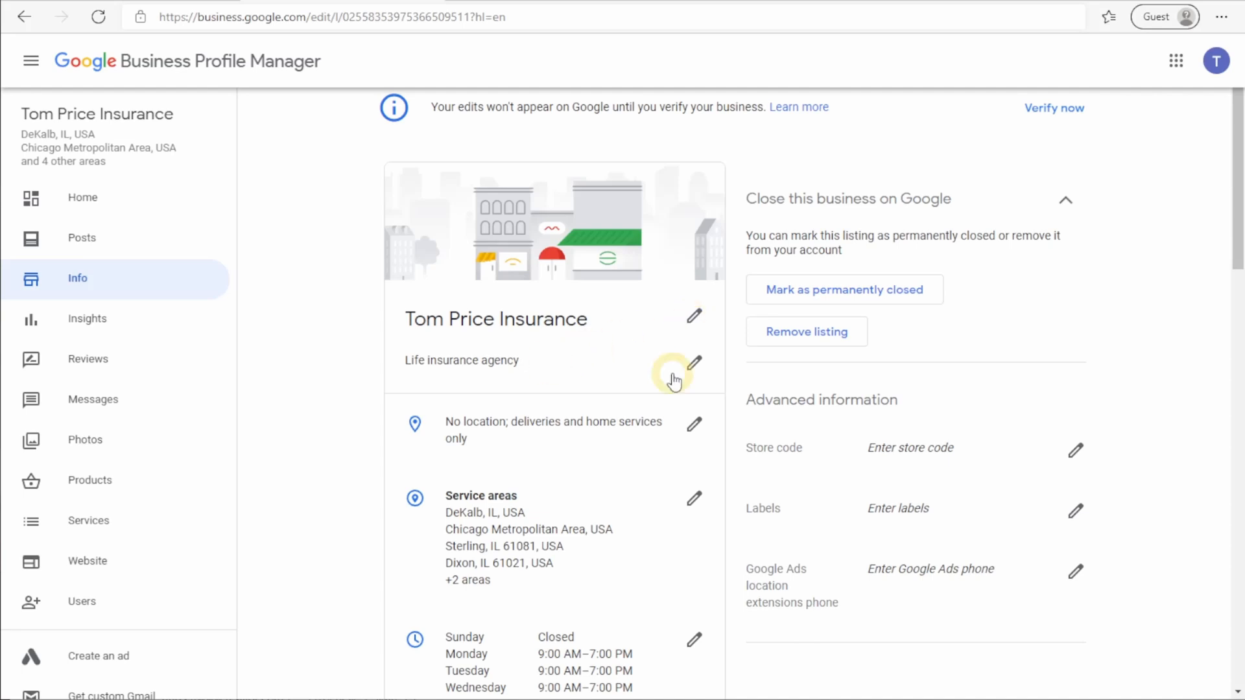
scroll(422, 381, "down", 7)
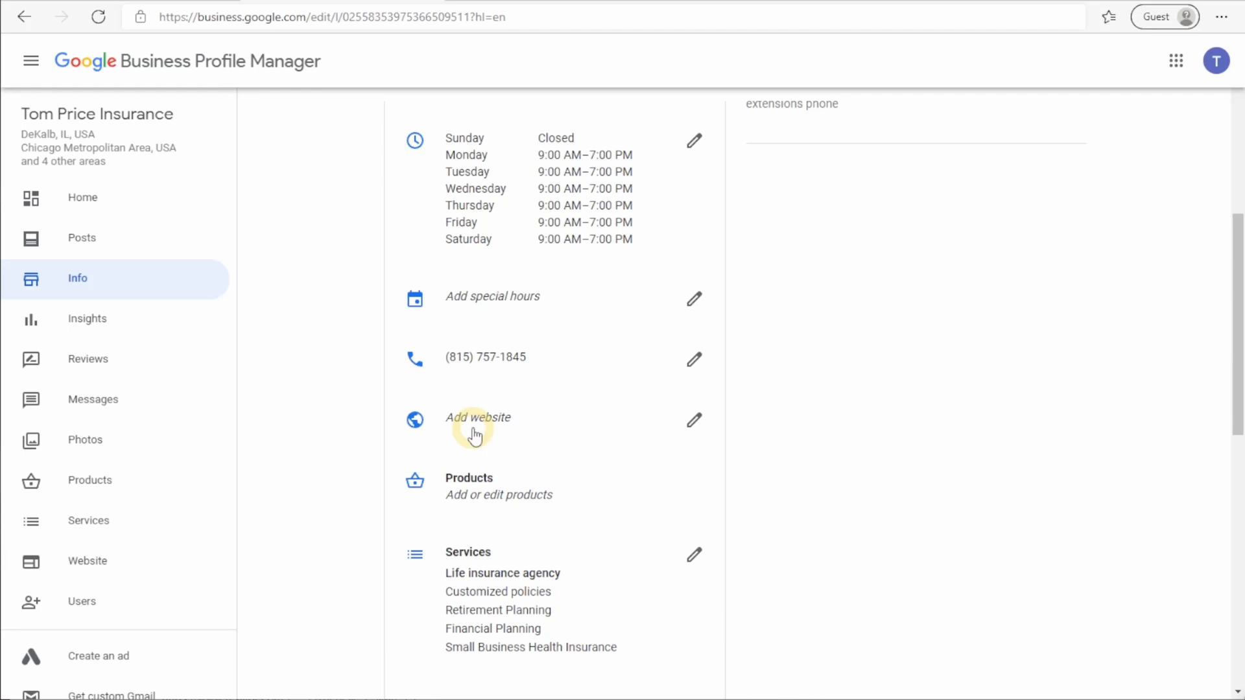
scroll(796, 452, "down", 2)
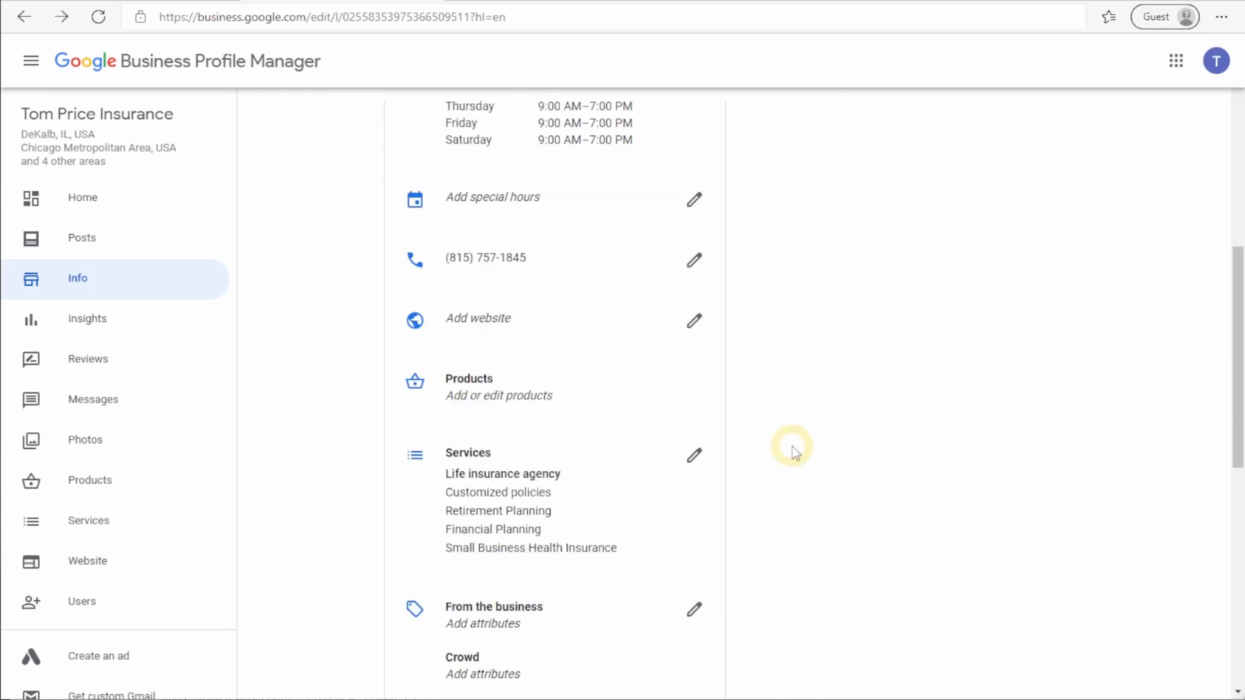
left_click(695, 460)
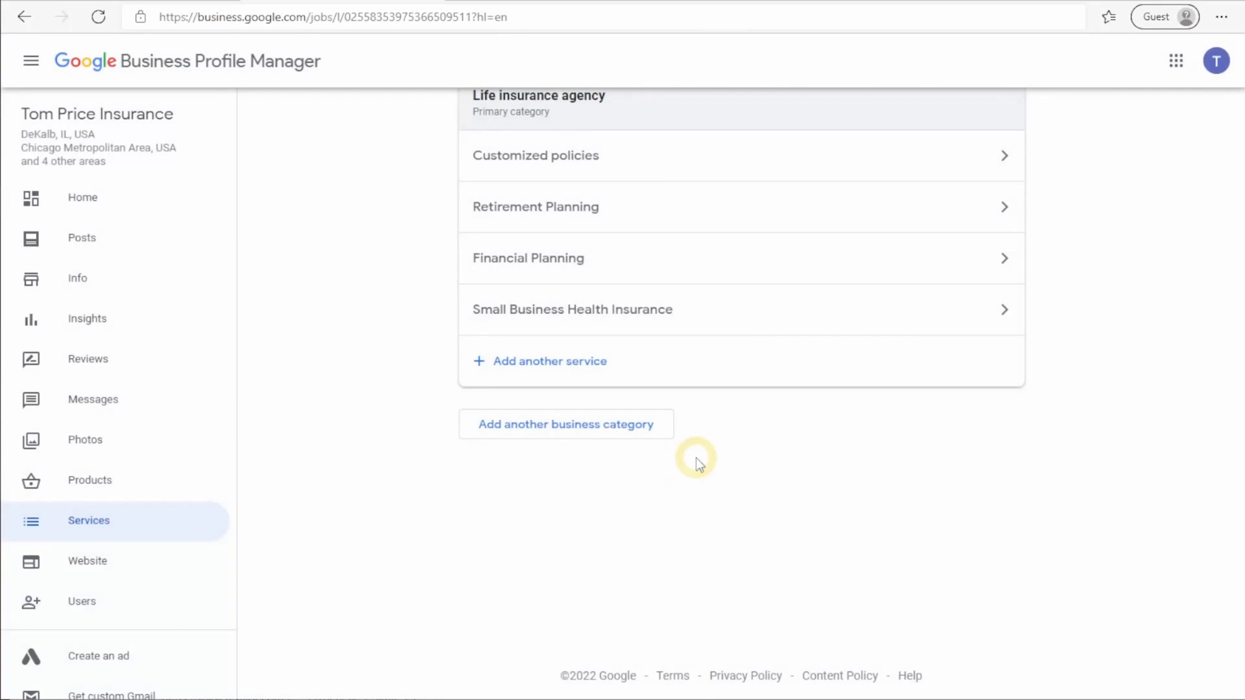
left_click(600, 422)
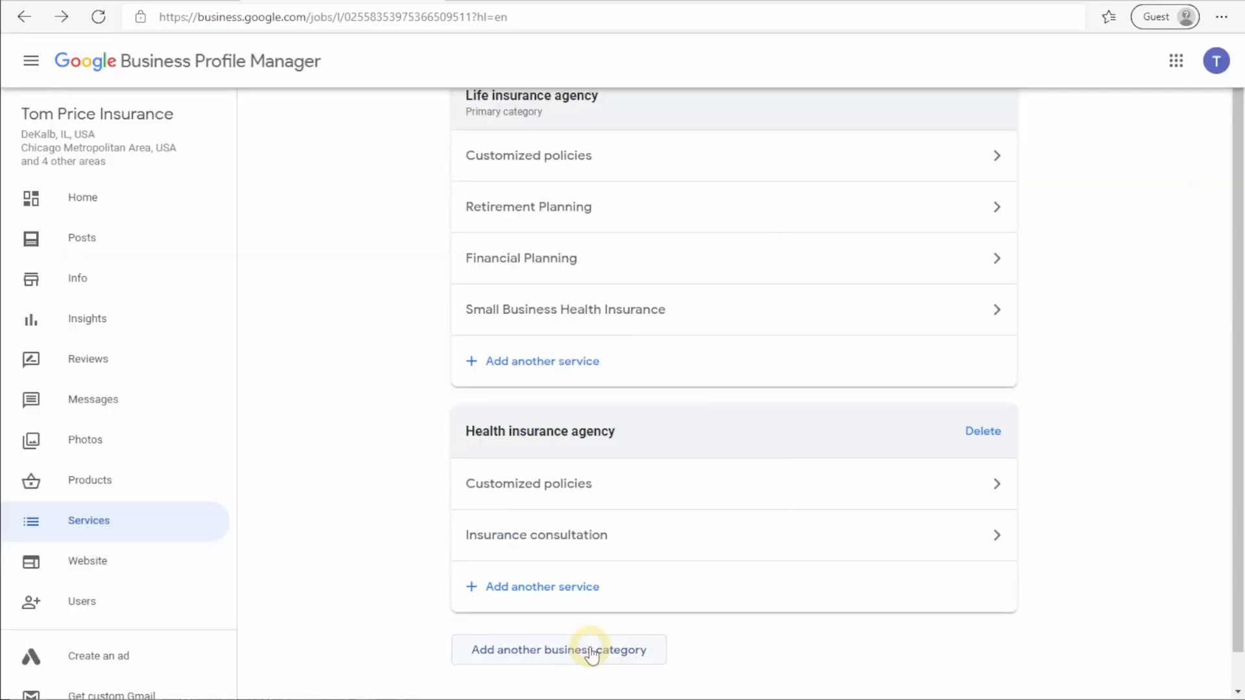
left_click(592, 651)
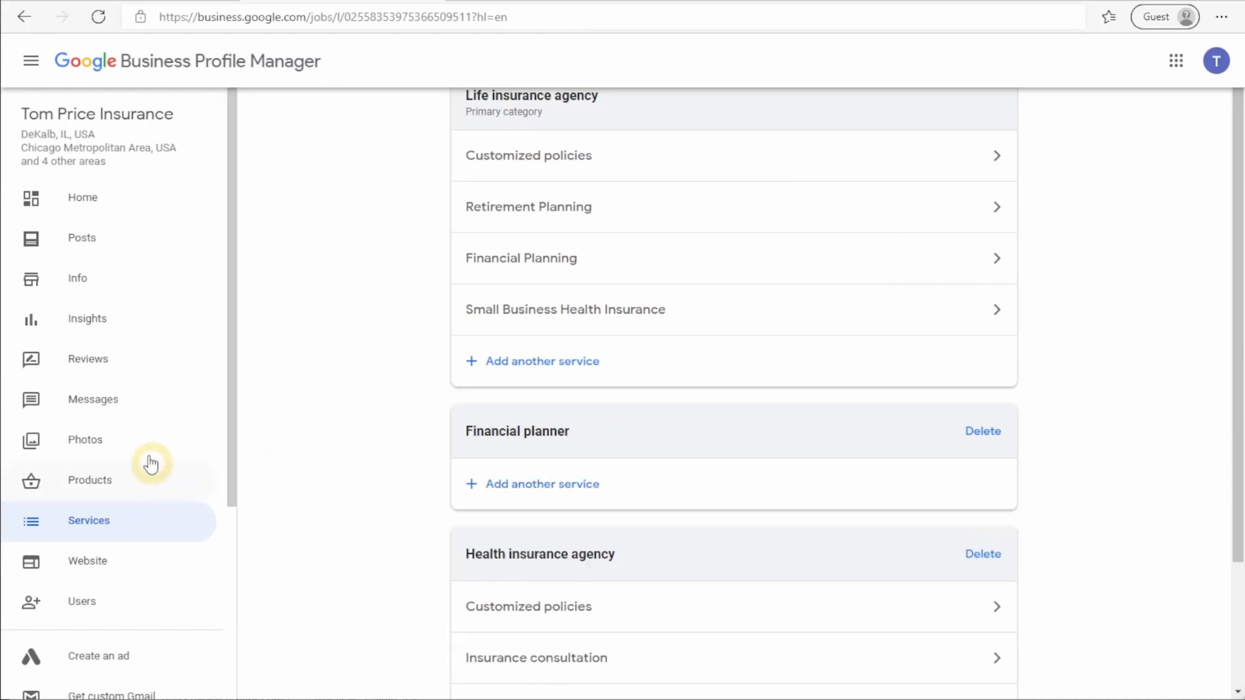
Step: Back on the Info page, tick LGBTQ+ friendly in the Attributes
left_click(87, 277)
scroll(590, 375, "down", 3)
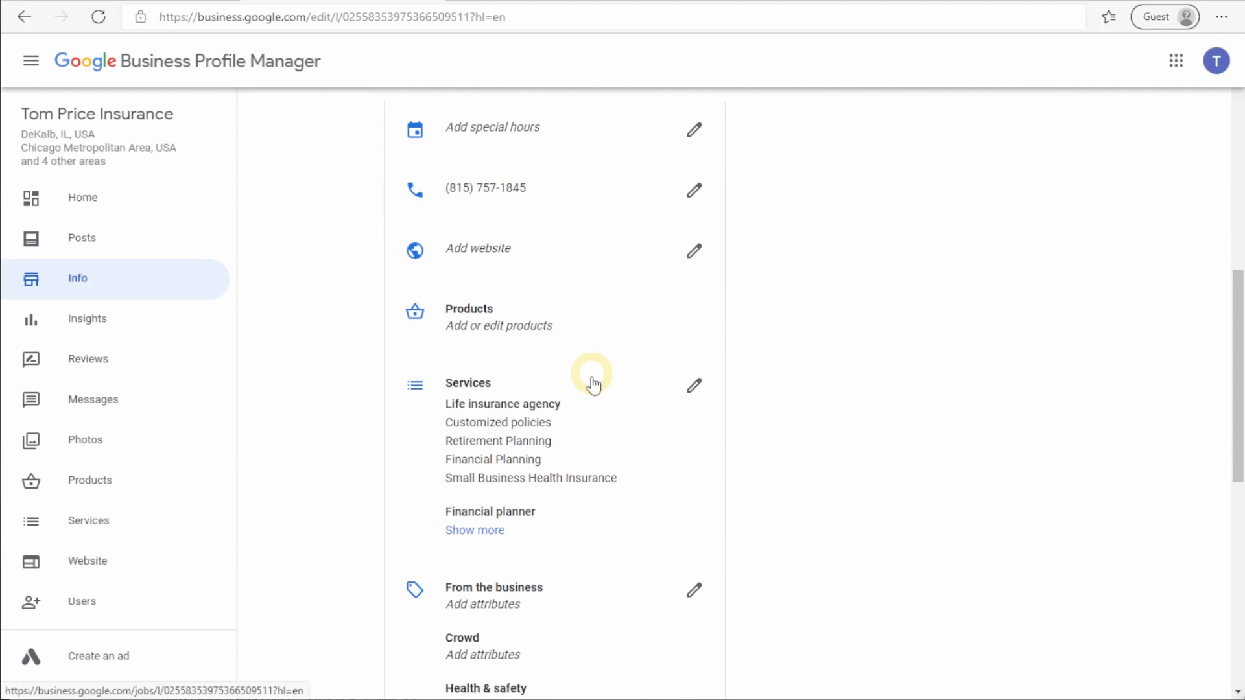
left_click(543, 407)
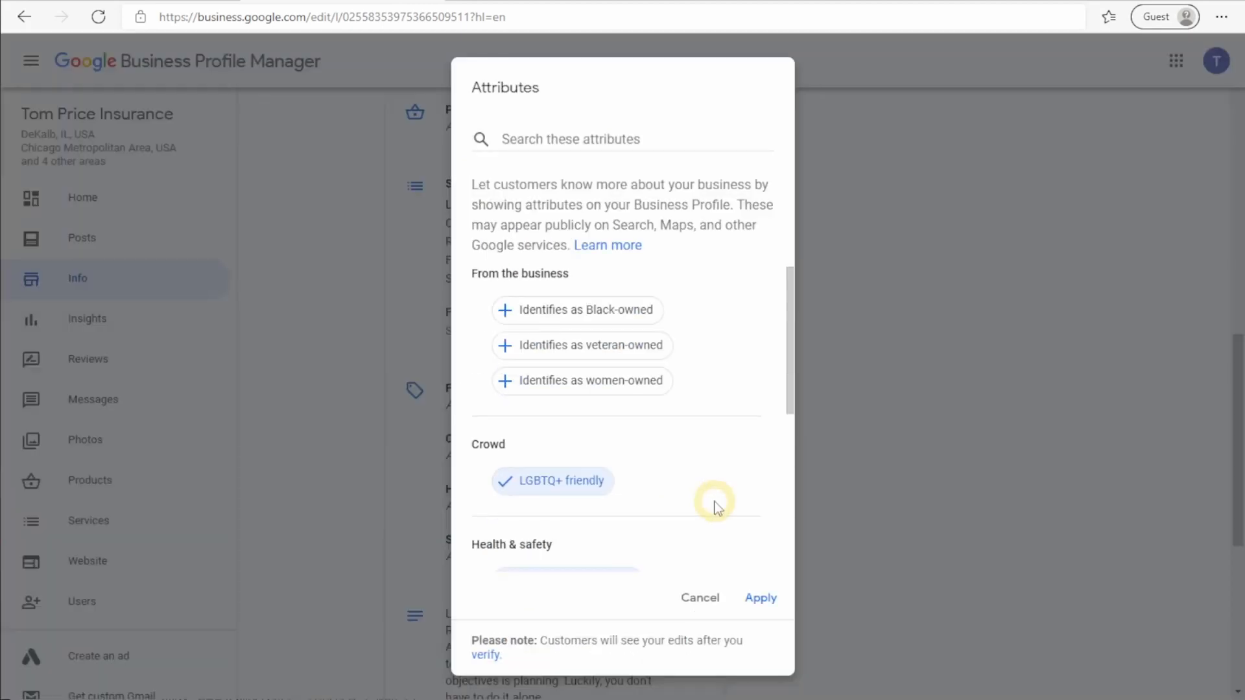
Step: Apply the LGBTQ+ friendly attribute, check the October 1, 1986 opening date, then go to Photos
left_click(760, 594)
scroll(675, 501, "down", 6)
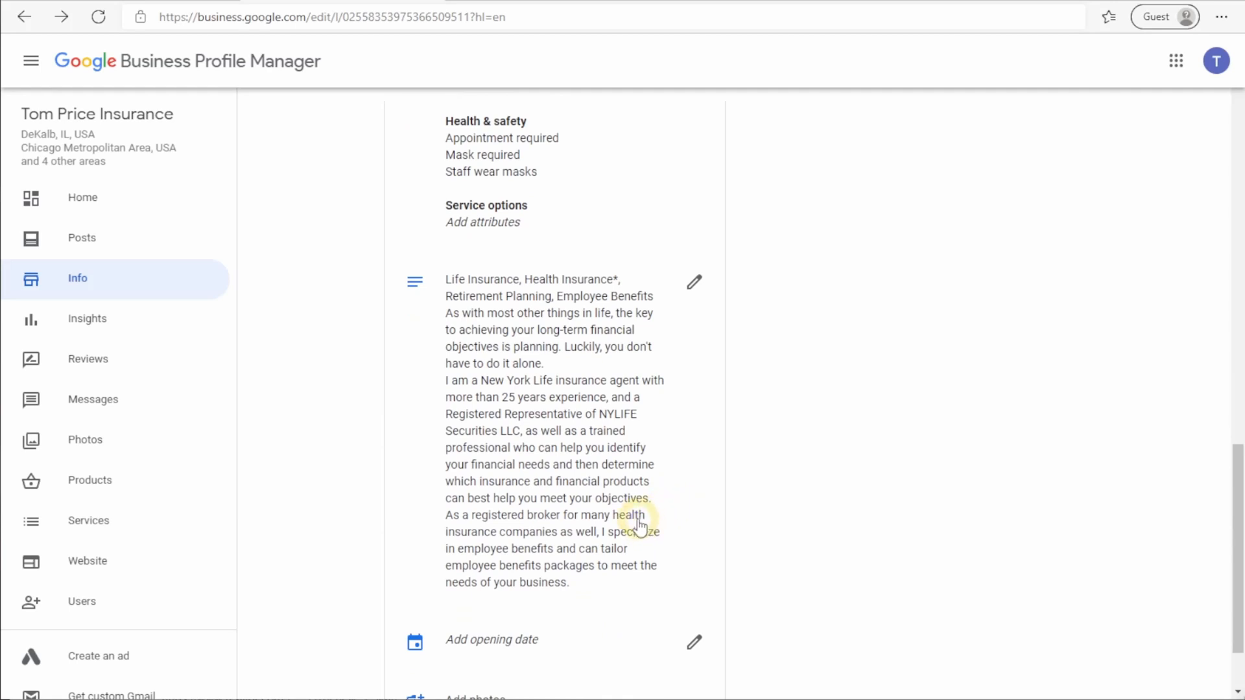
scroll(697, 545, "down", 2)
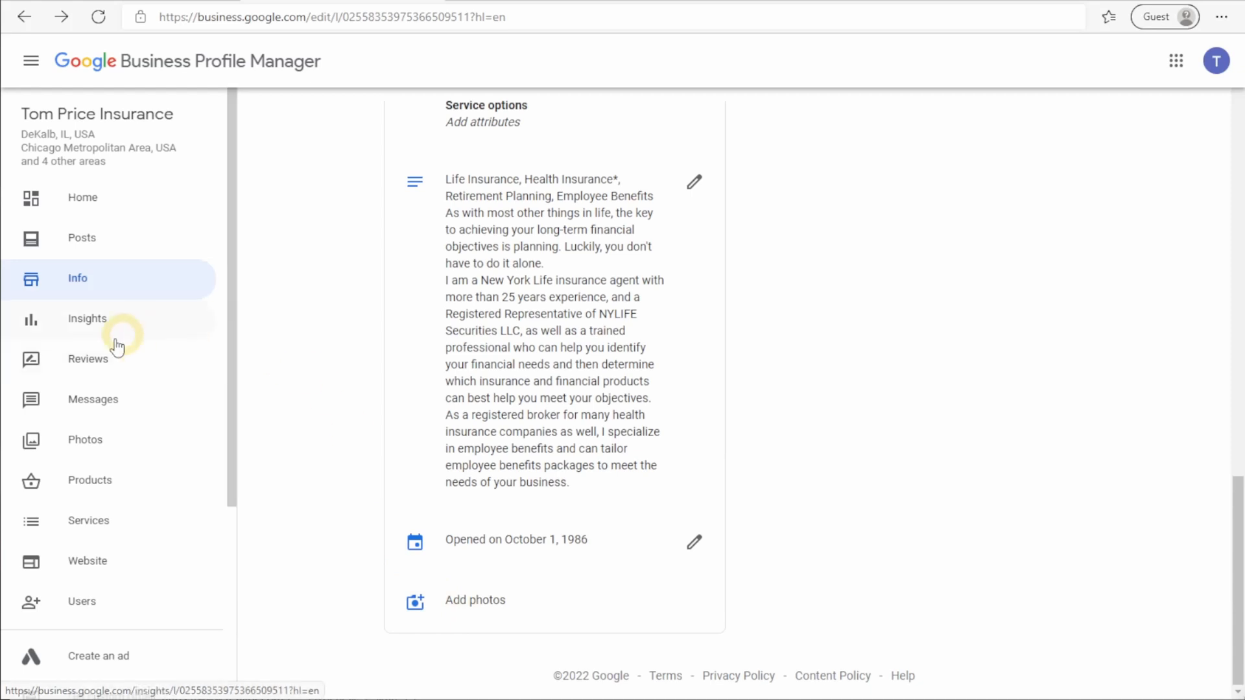
left_click(76, 451)
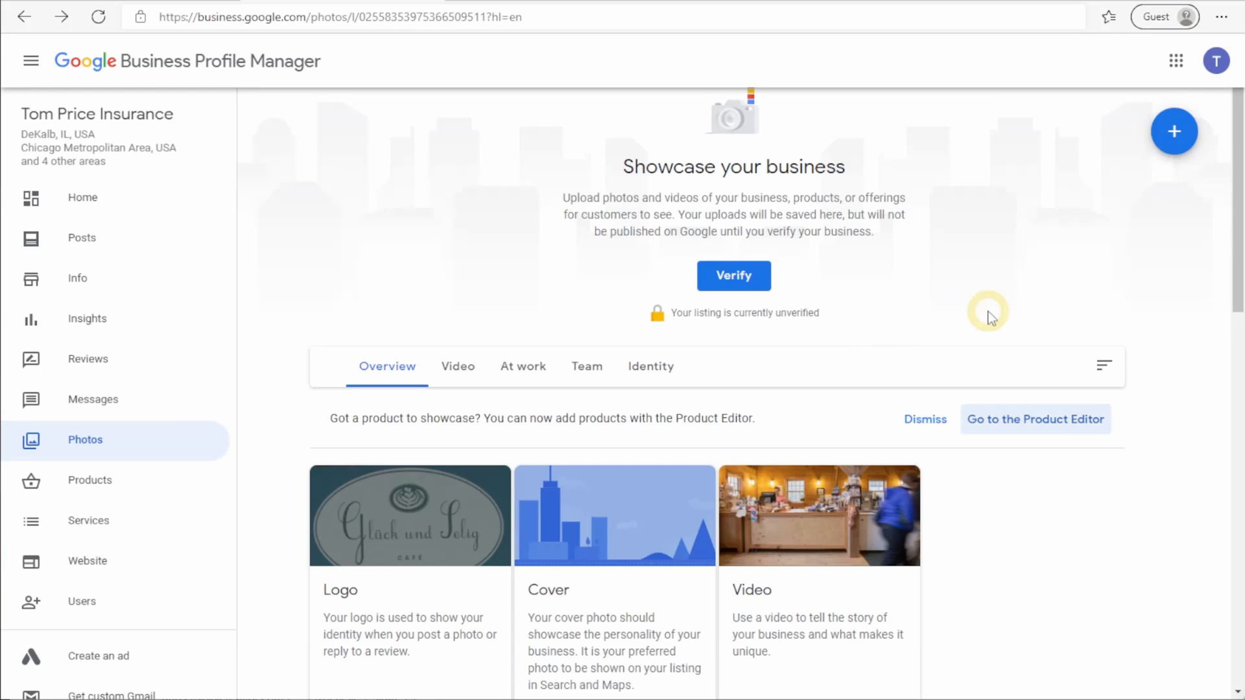
Step: Upload the New York Life image and set it as the business logo
scroll(990, 318, "down", 2)
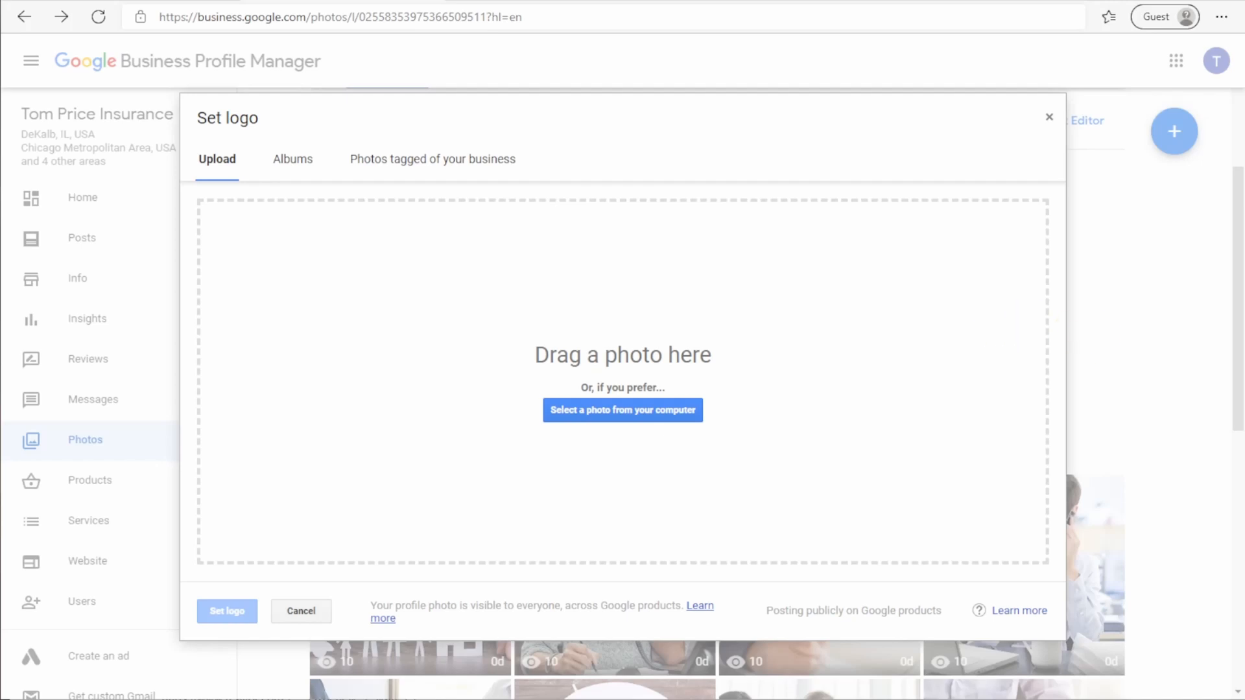
left_click_drag(746, 467, 547, 373)
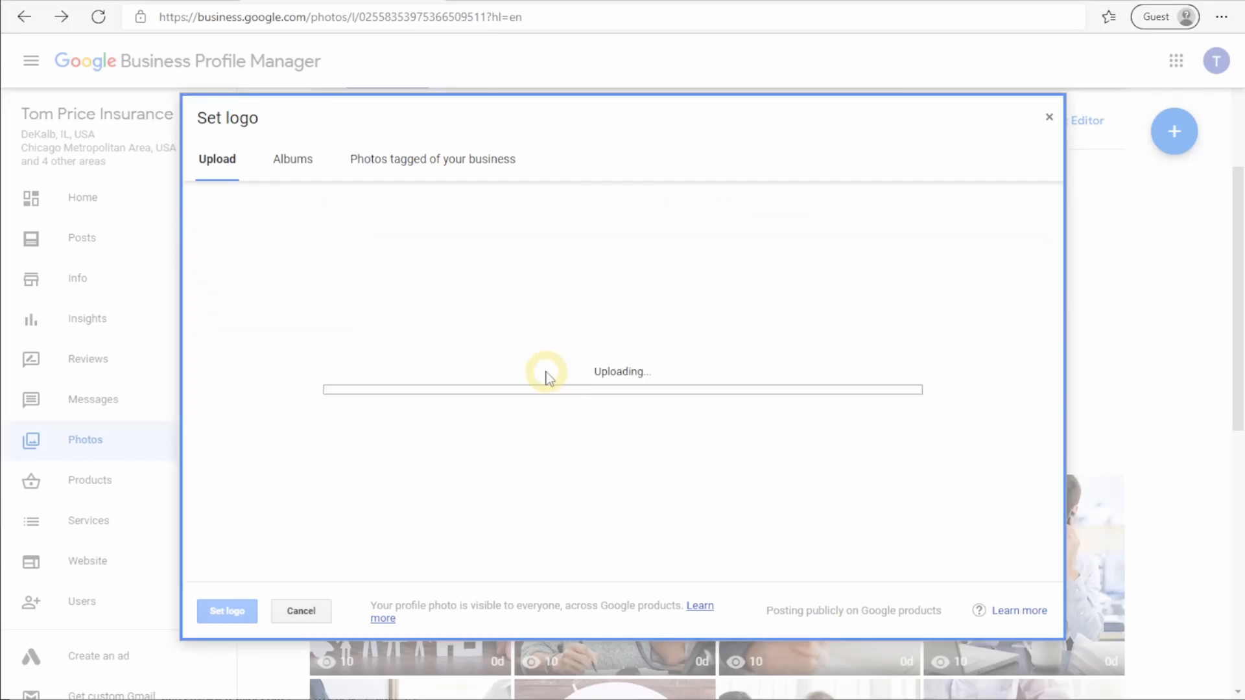
left_click(227, 611)
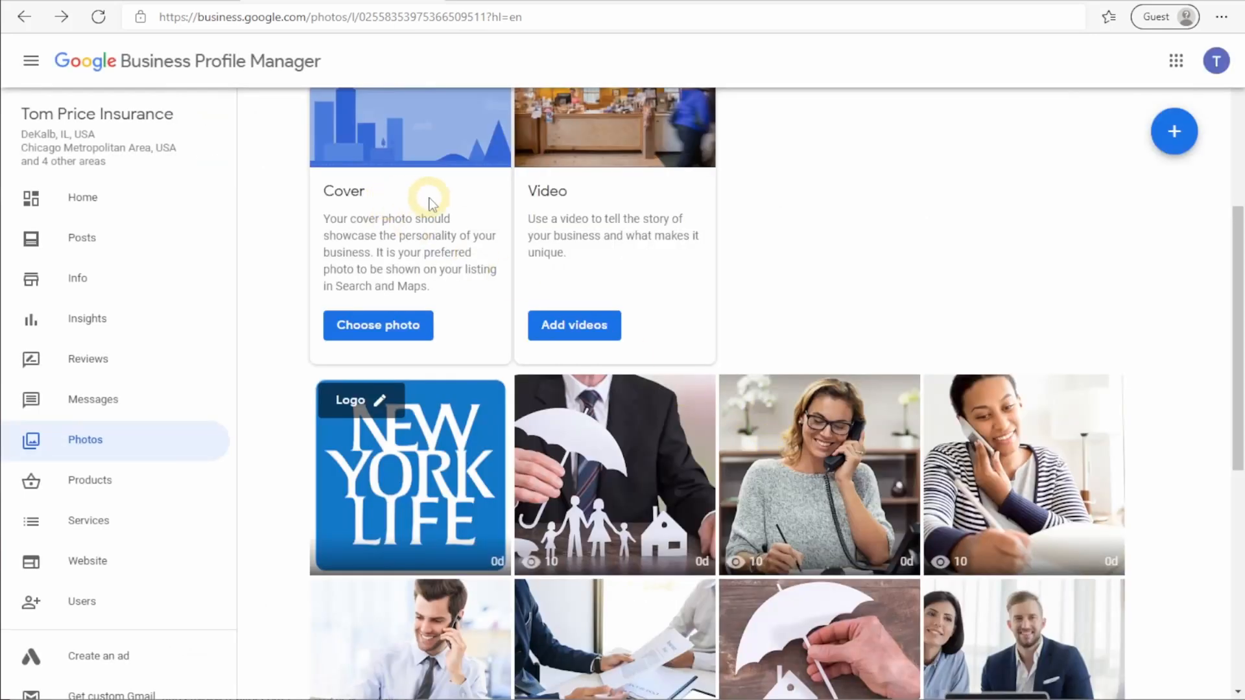
Step: Settle on the smiling agent-in-suit cover photo, then start an Offer post from Posts
scroll(439, 206, "up", 1)
scroll(460, 220, "down", 6)
scroll(480, 234, "down", 2)
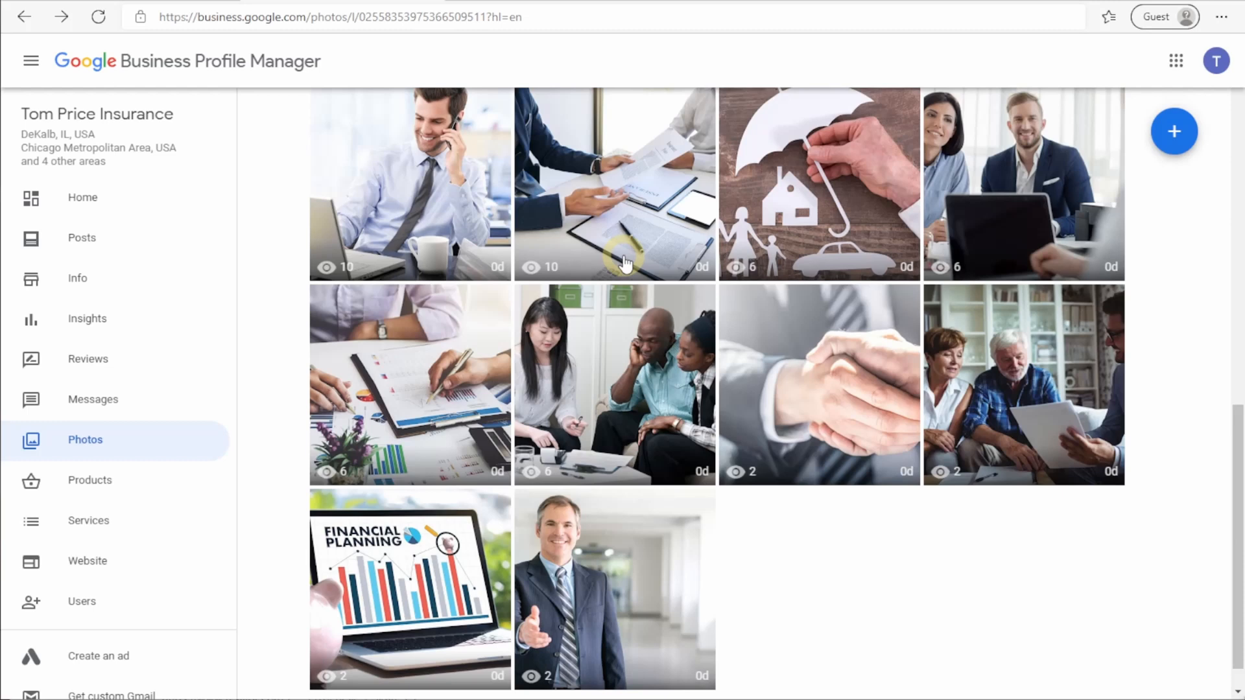
scroll(776, 288, "up", 8)
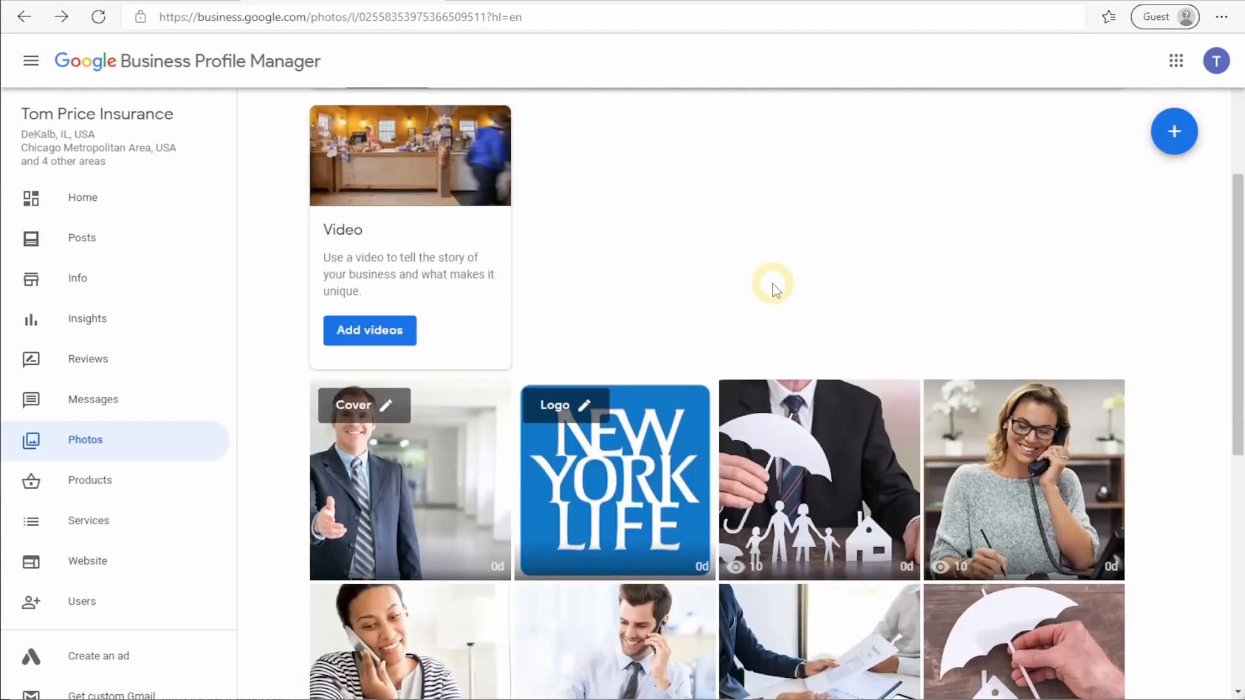
scroll(771, 290, "up", 5)
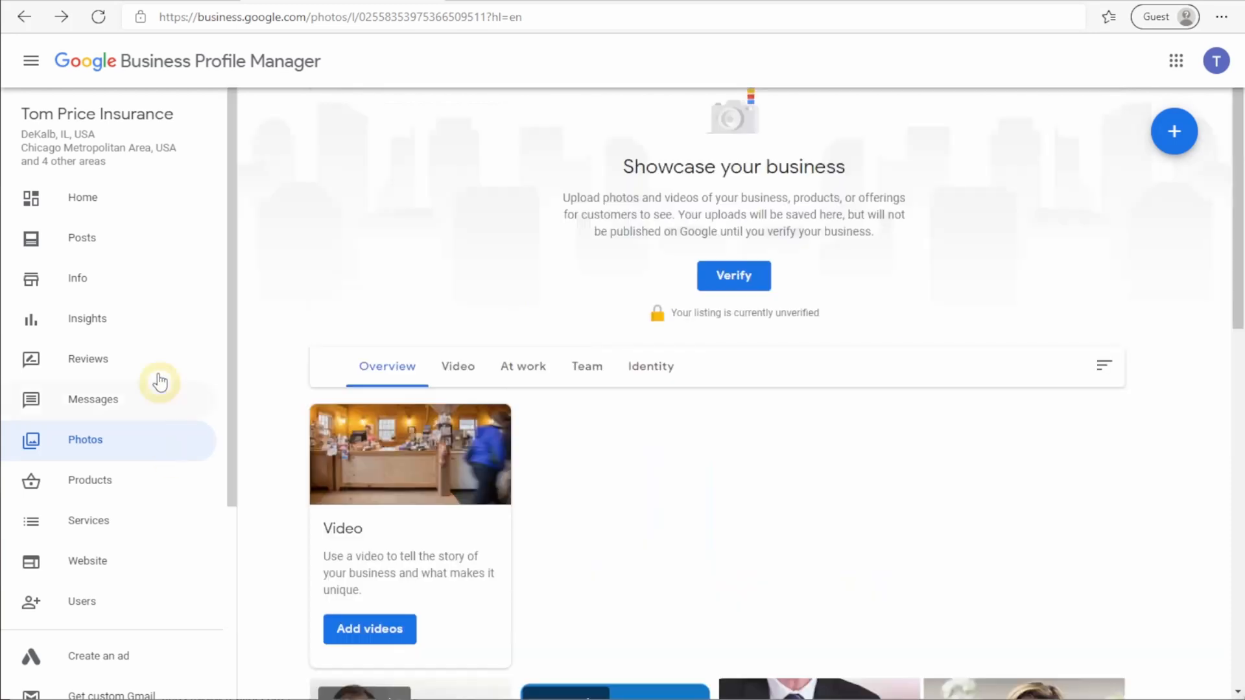
left_click(127, 247)
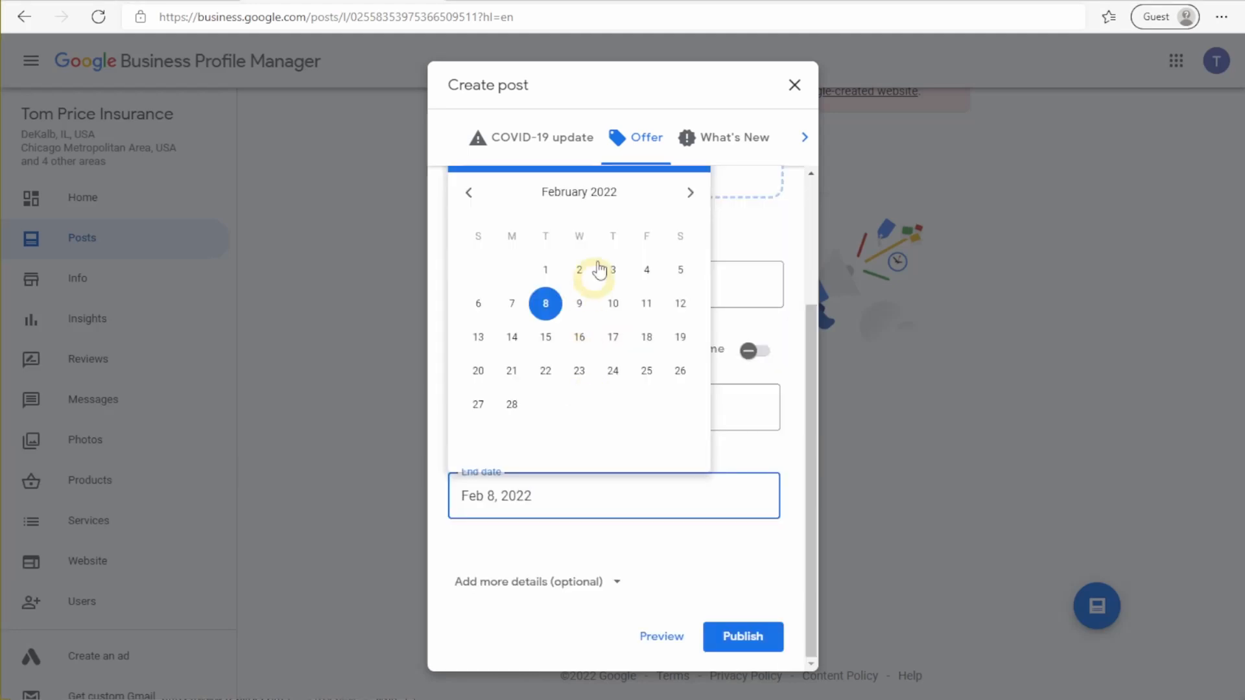
Step: Publish the offer 'Free Consultation by Phone or In Person', Feb 1, 2022–Jan 31, 2023, with a photo
left_click(692, 195)
left_click_drag(574, 496, 517, 495)
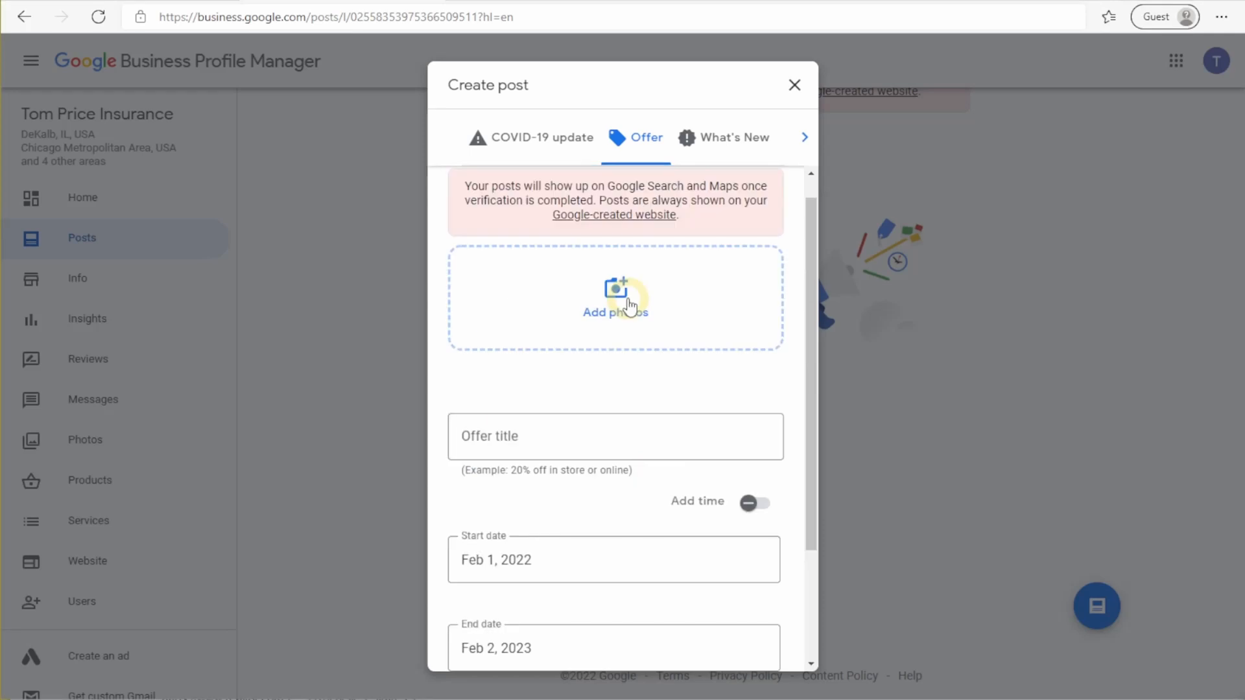
left_click(624, 295)
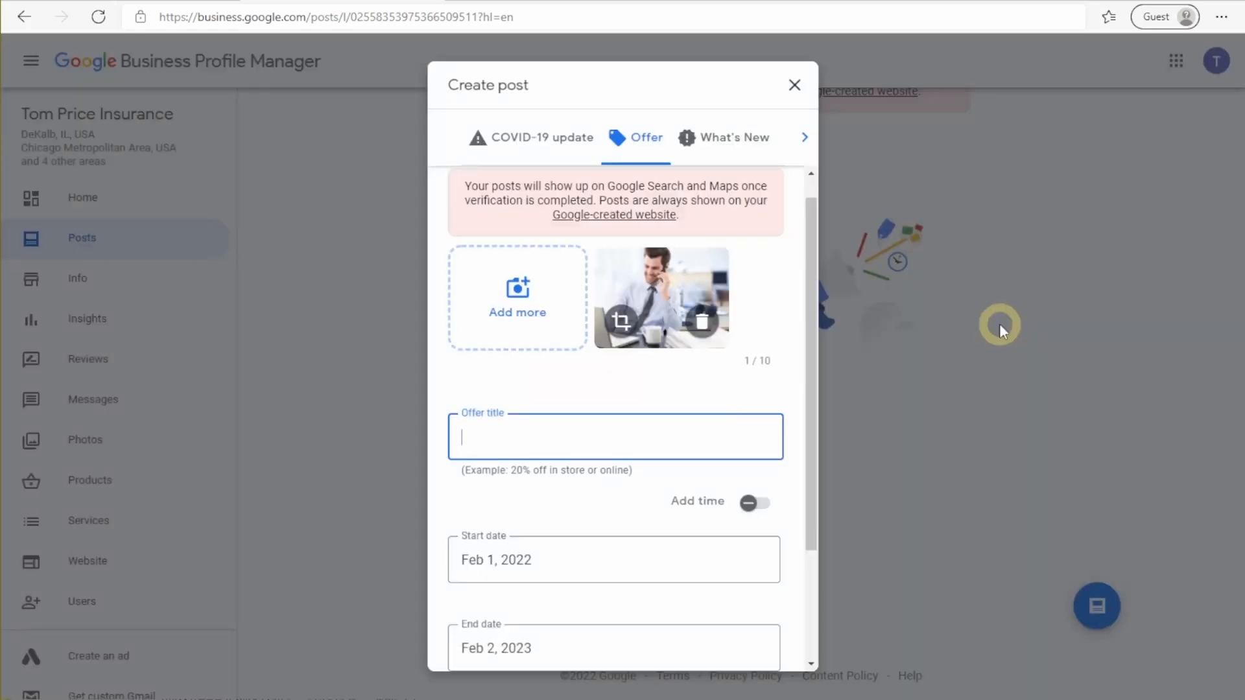
type("Free Consultation by Phone or In Person")
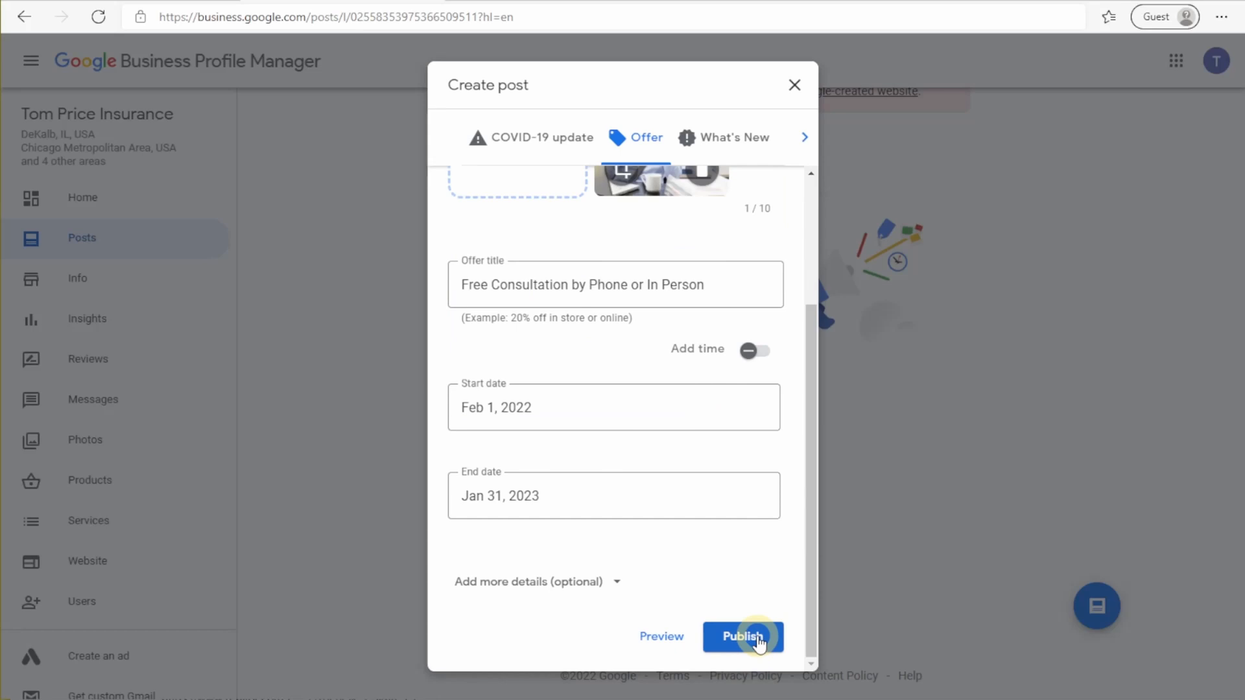
left_click(743, 637)
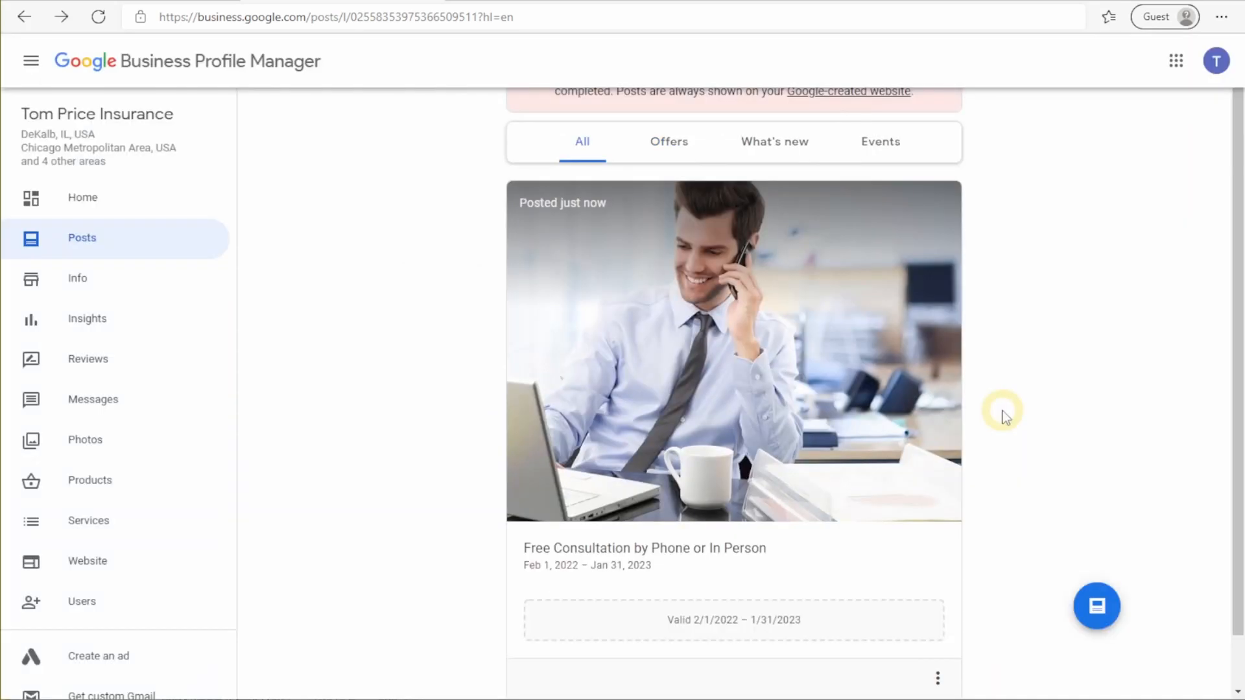
Step: Draft a What's New post, review its action-button choices, and preview it
left_click(1096, 608)
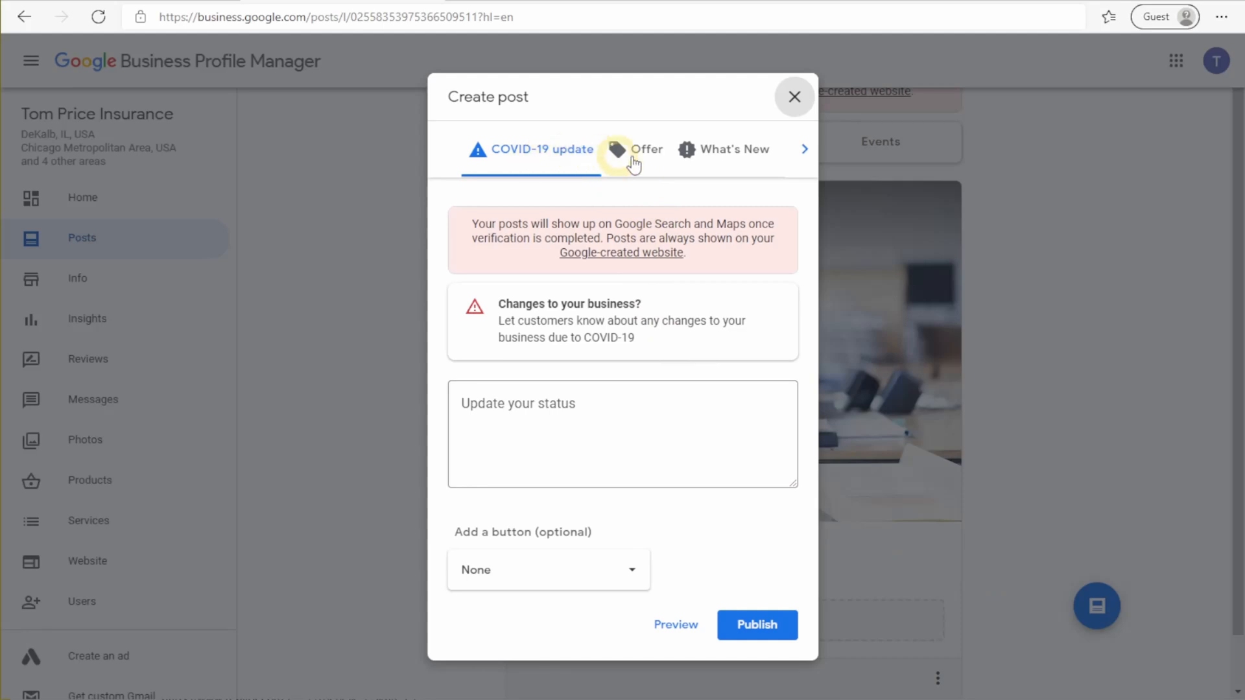
left_click(723, 152)
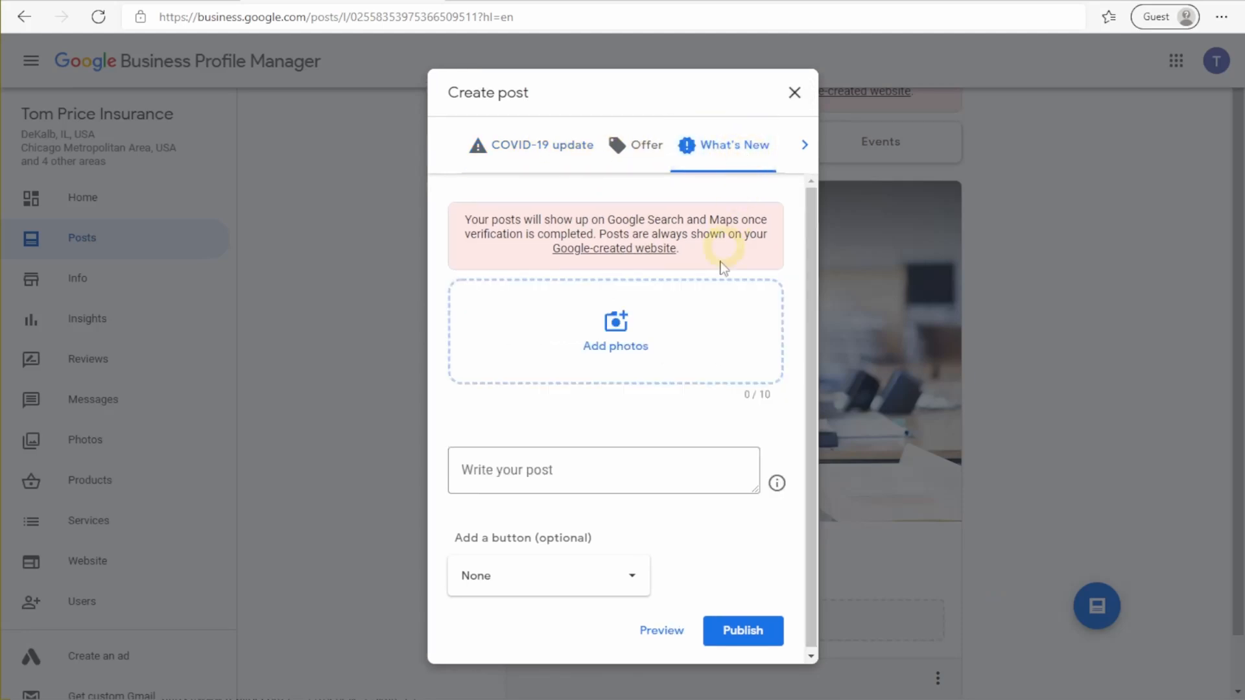
left_click(597, 603)
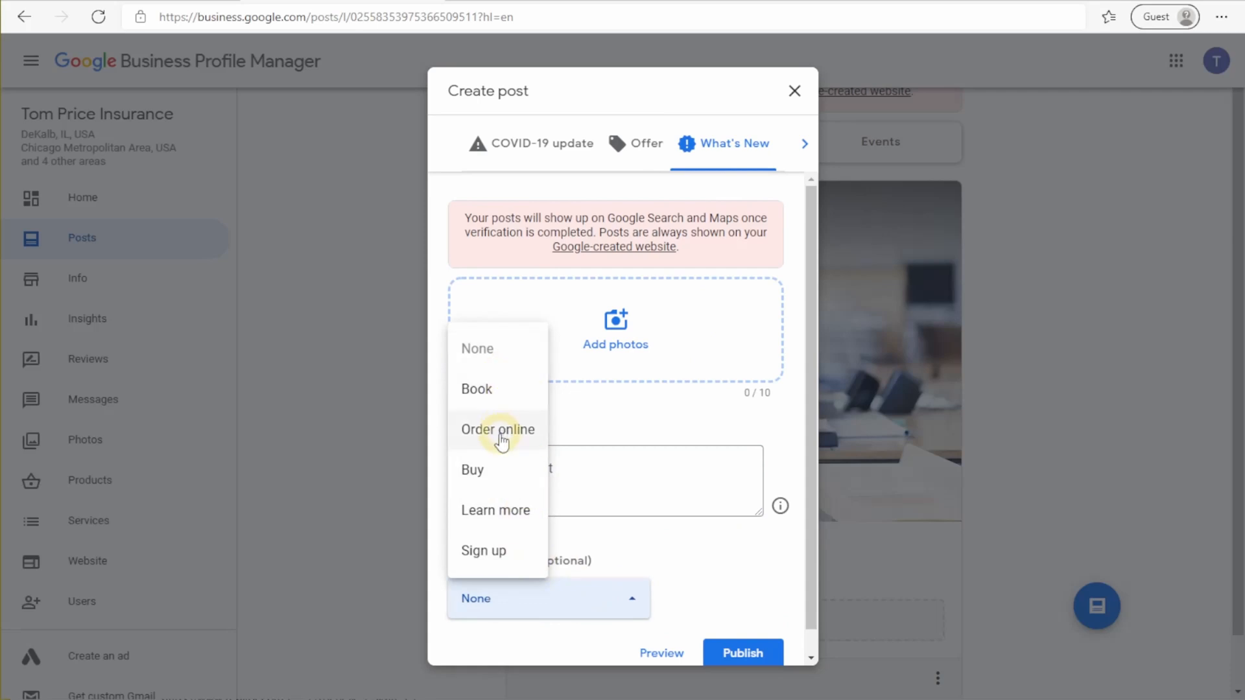
left_click(655, 627)
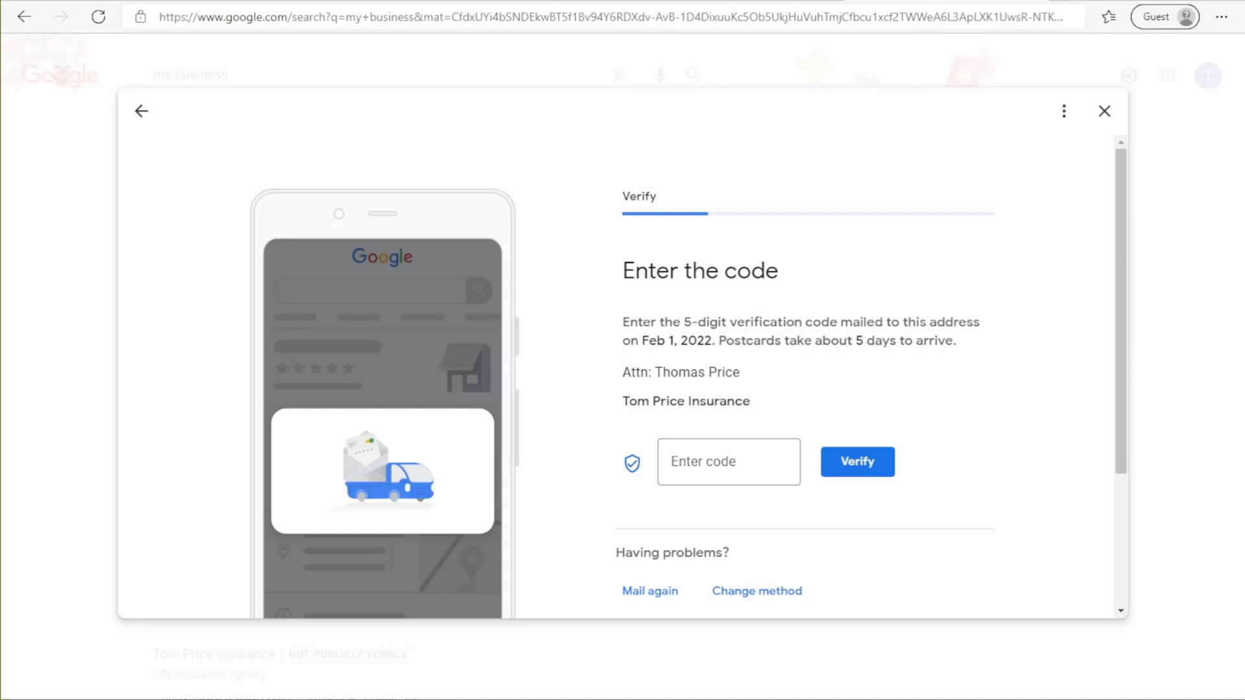
Step: Rerun the 'my business' Google search and follow the My Business result back to the dashboard
scroll(972, 358, "down", 1)
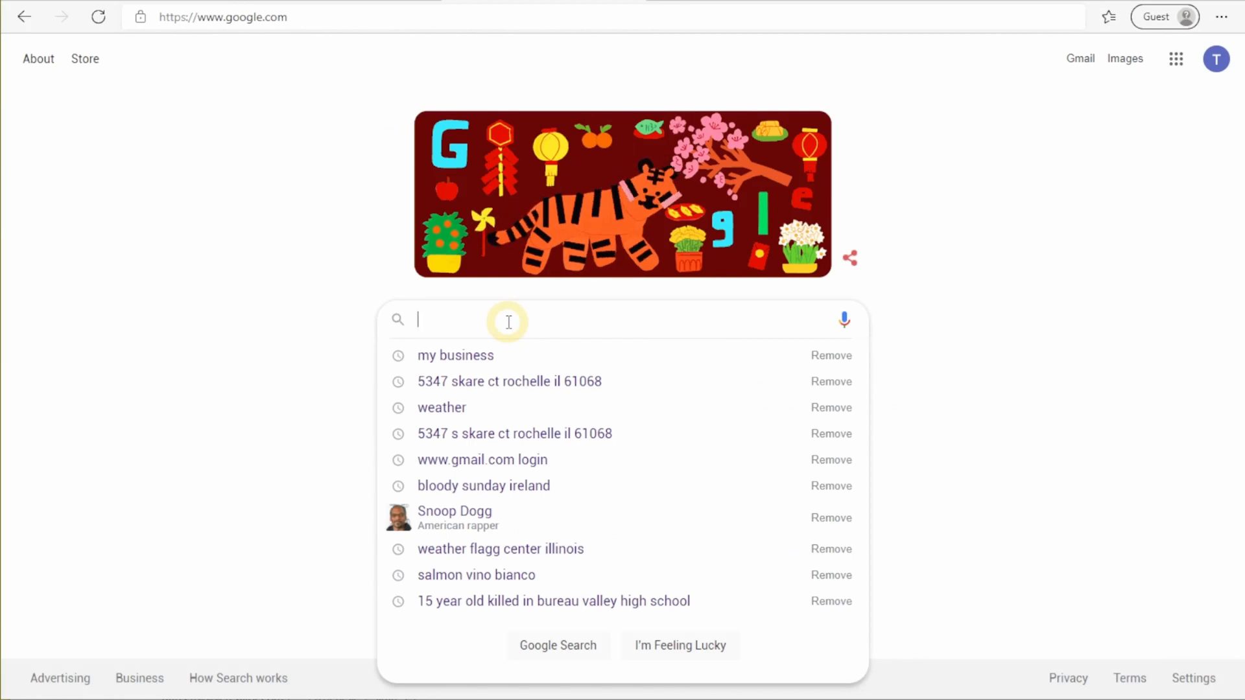
left_click(516, 356)
scroll(757, 364, "down", 5)
left_click(214, 357)
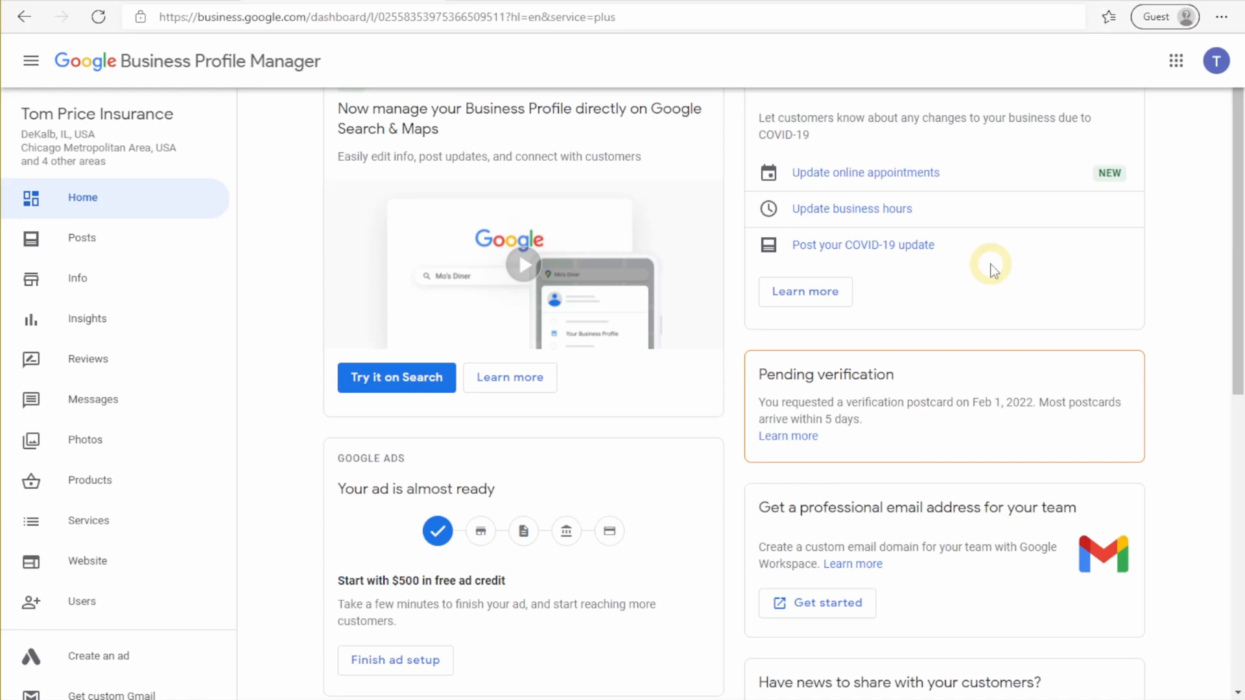
Step: Preview the Tom Price Insurance website in several alternative themes, including Emerald
left_click(88, 562)
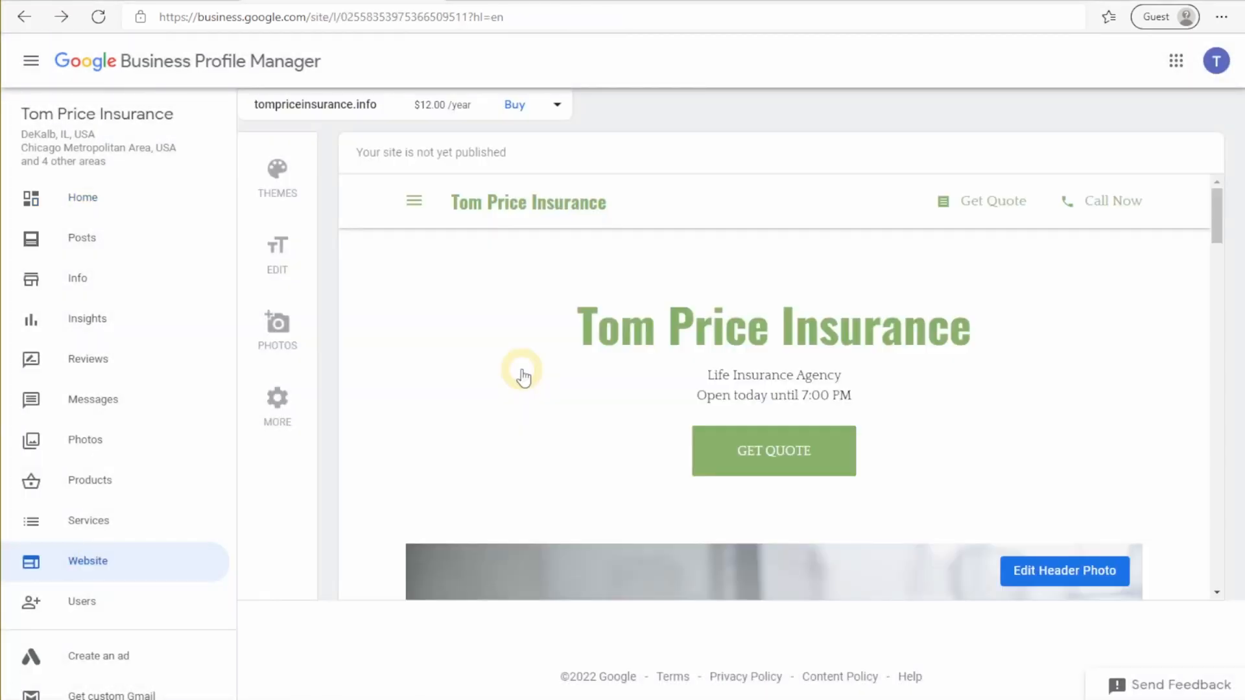
scroll(524, 376, "down", 10)
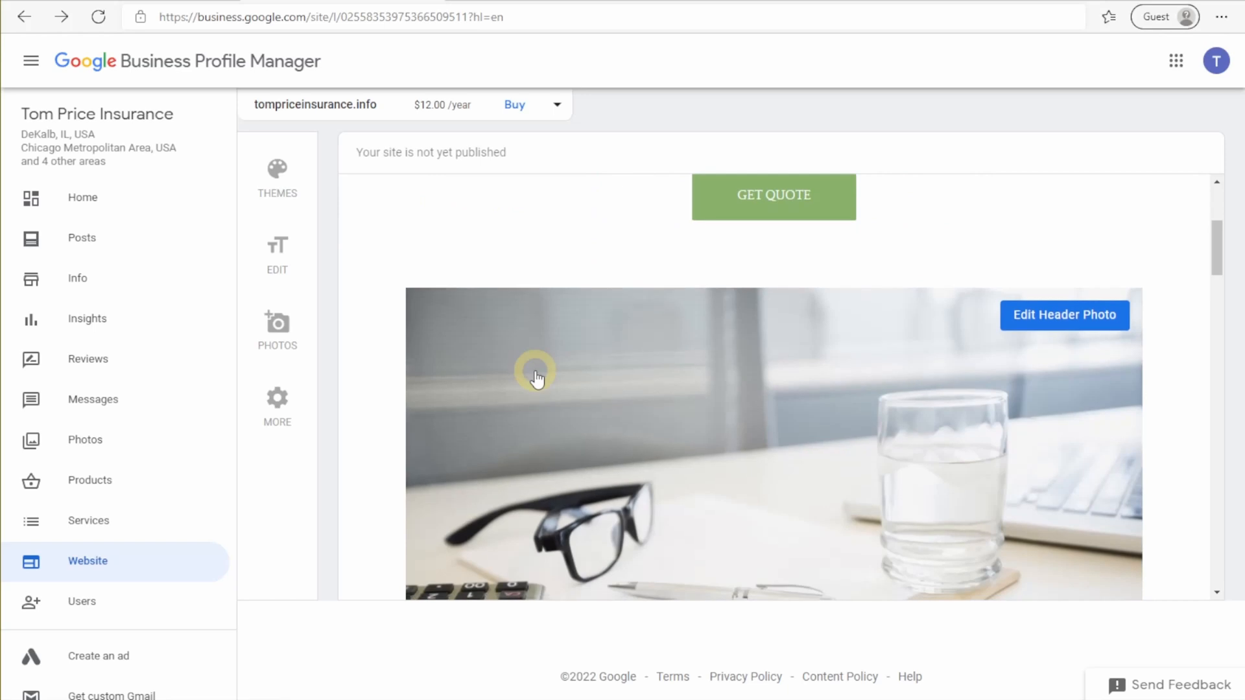
scroll(535, 371, "down", 12)
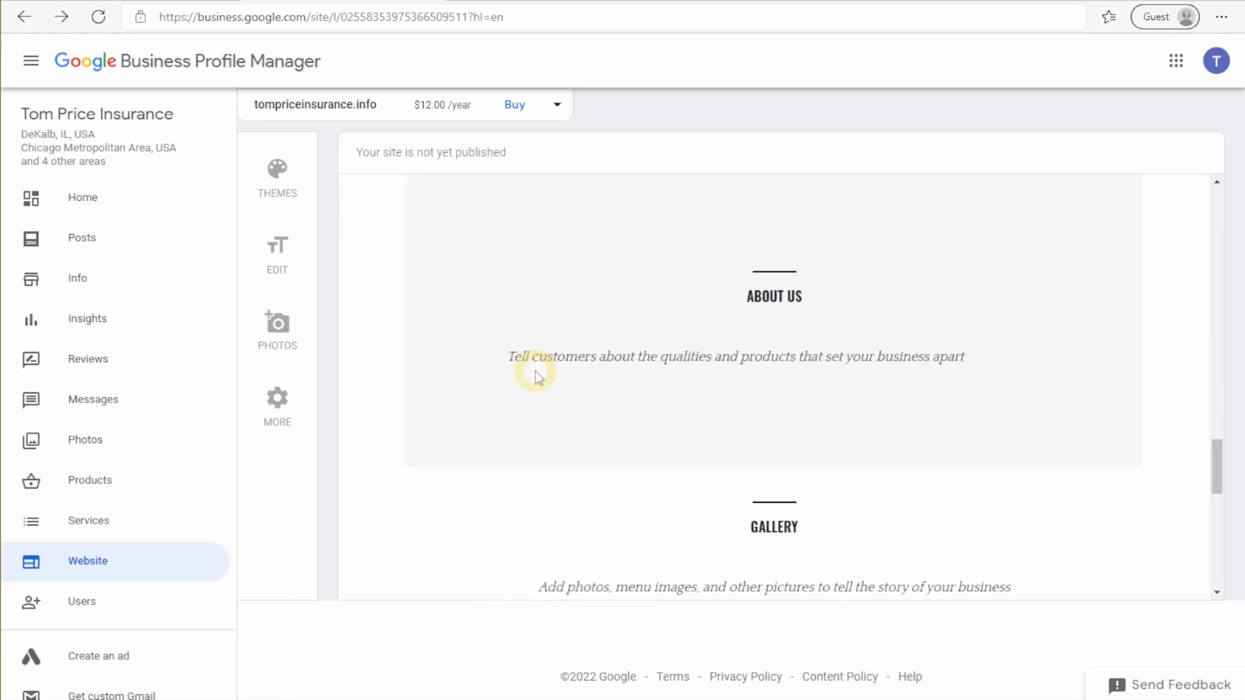
scroll(536, 373, "down", 2)
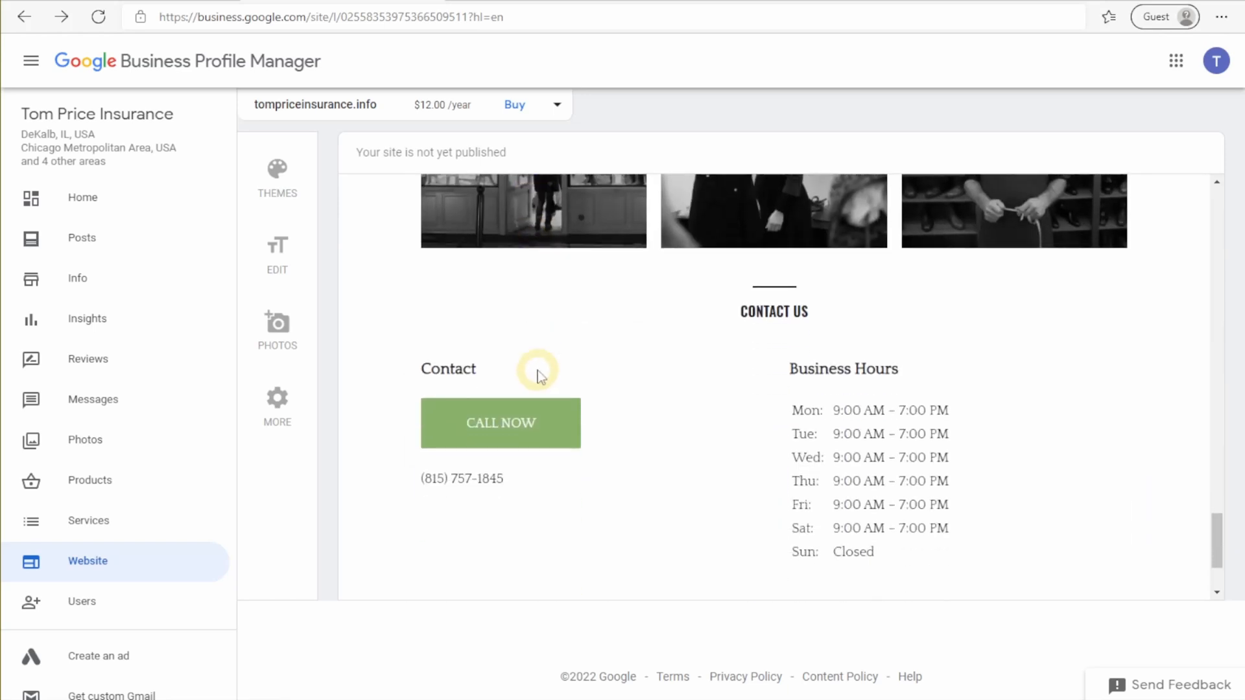
left_click(278, 180)
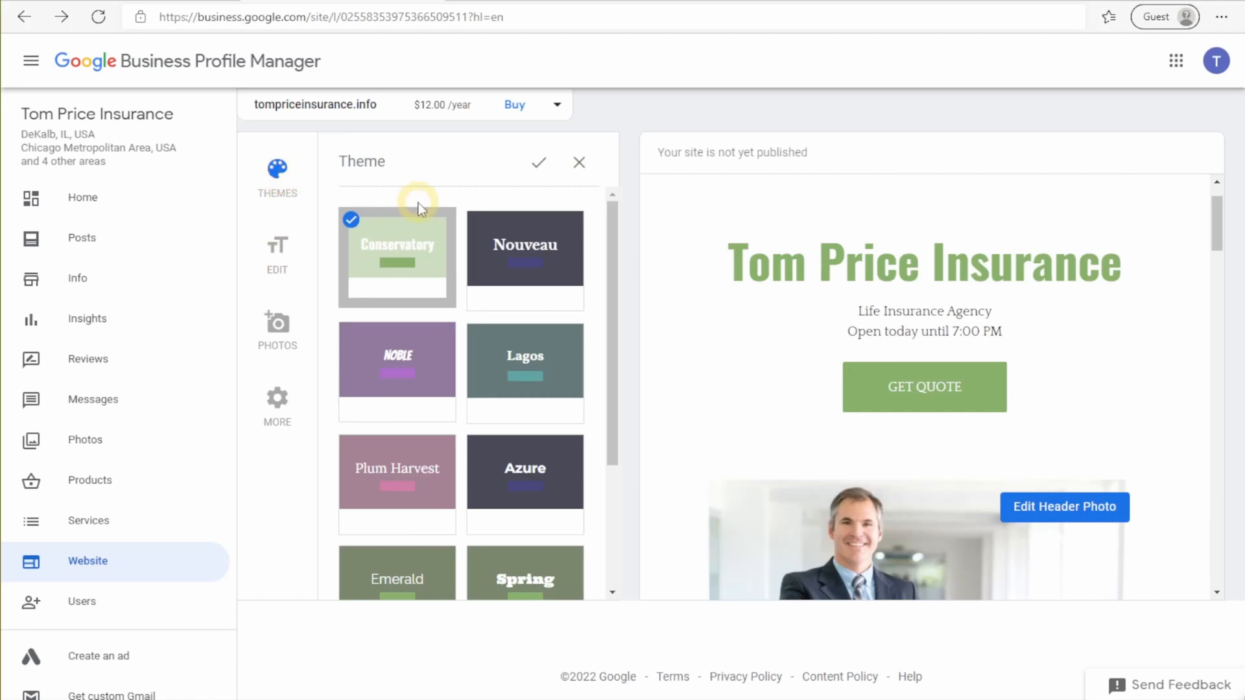
left_click(409, 373)
left_click(554, 265)
left_click(528, 476)
scroll(424, 502, "down", 3)
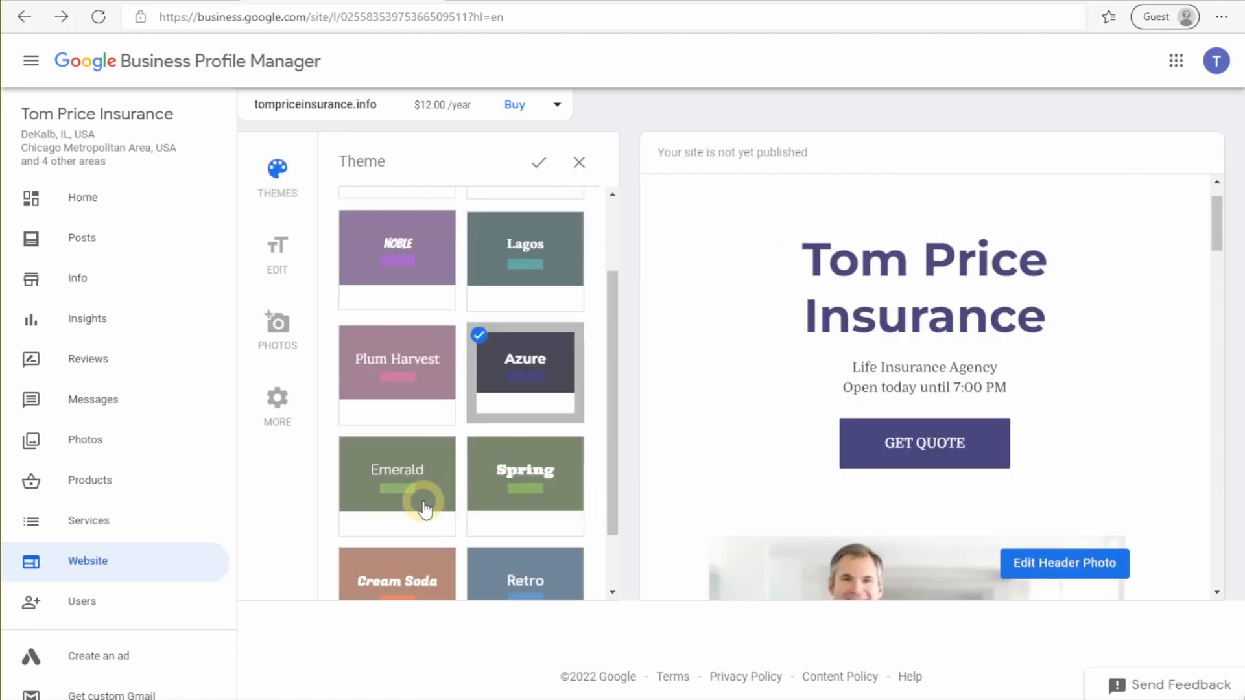
left_click(415, 418)
Step: Apply the navy Azure theme and bring up the headline, description and button settings
left_click(528, 512)
left_click(430, 514)
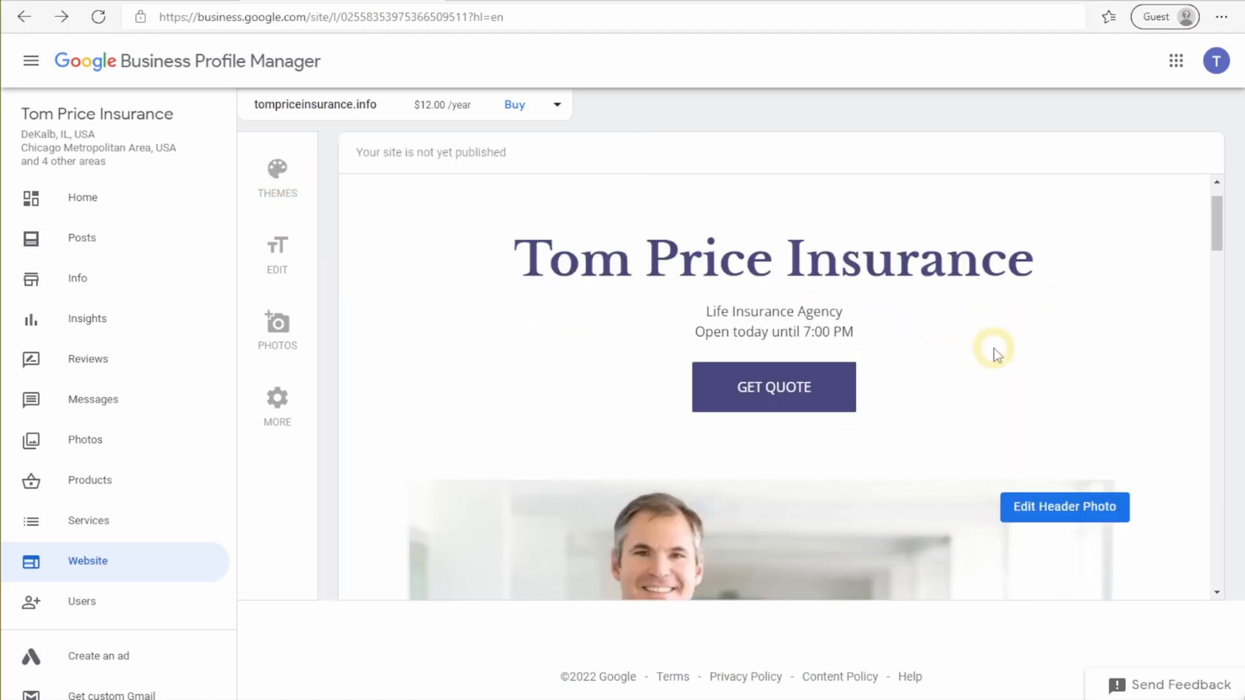
scroll(995, 355, "down", 5)
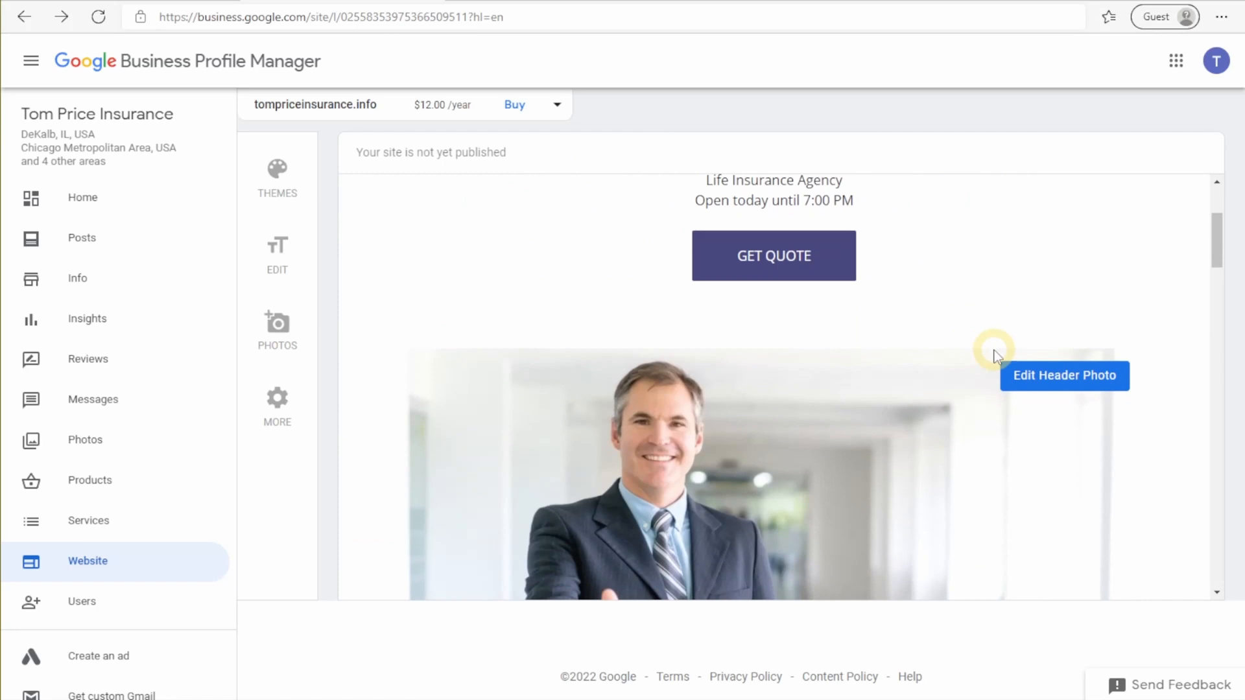
scroll(997, 359, "down", 15)
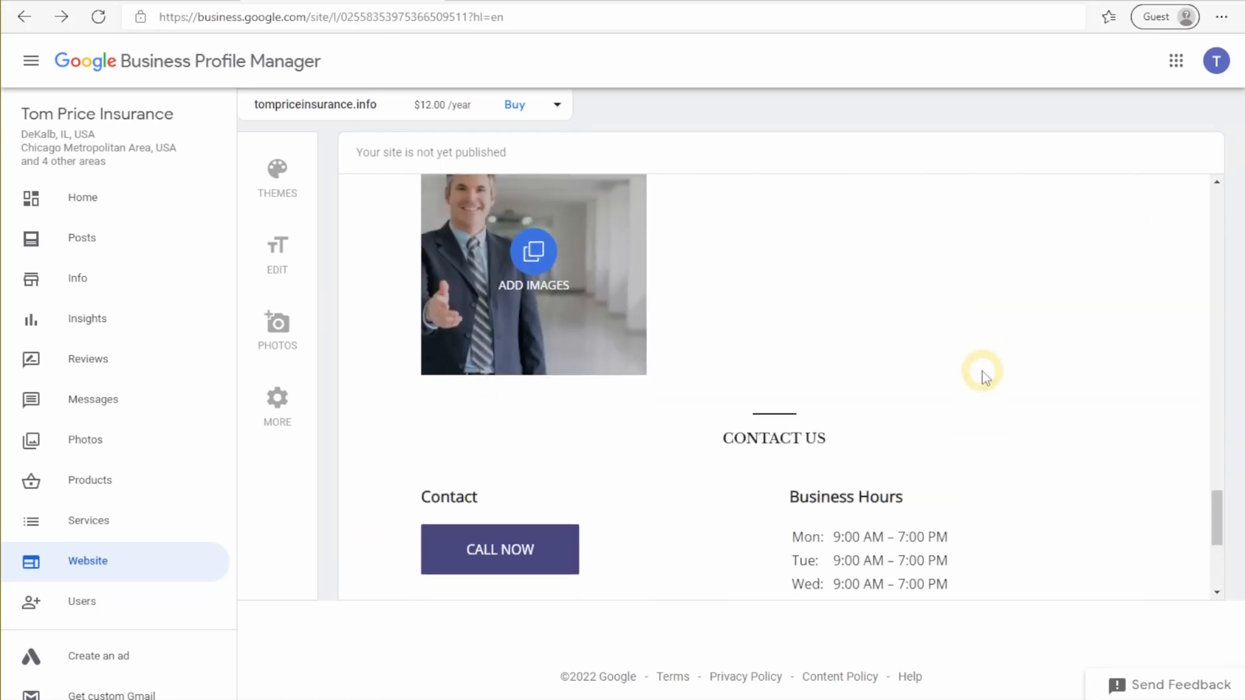
left_click(276, 247)
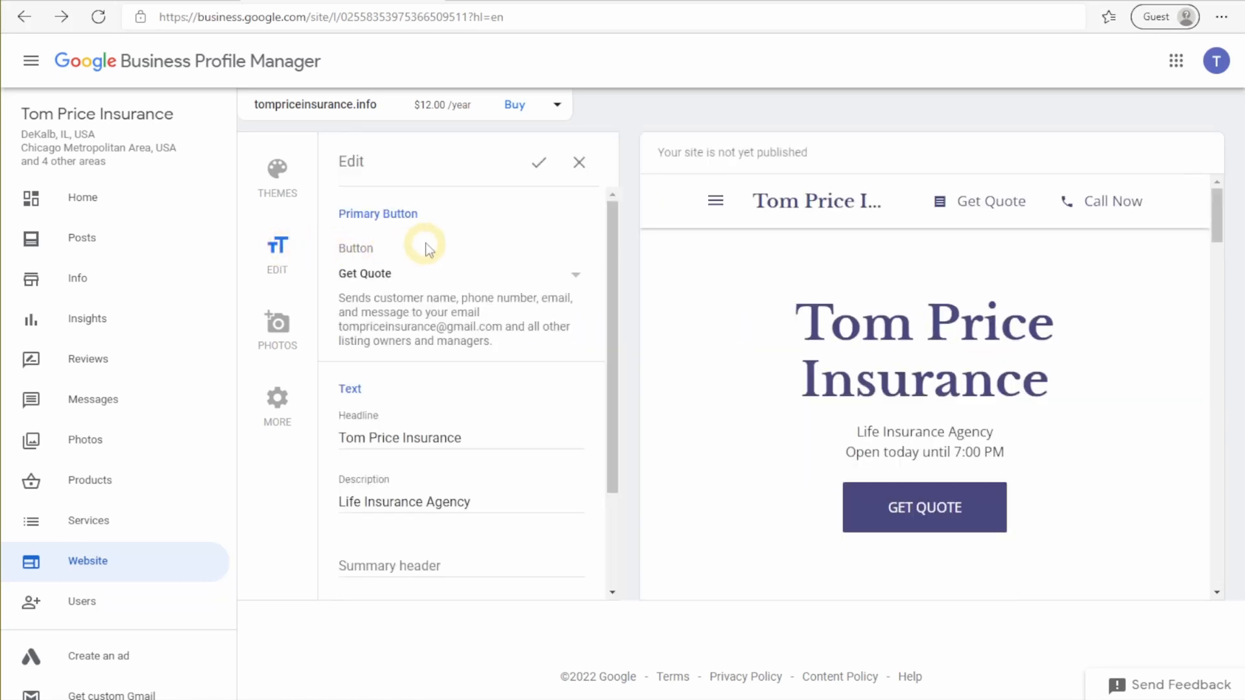
Step: Review the primary button choices, keeping Get Quote, and check the text fields
left_click(531, 280)
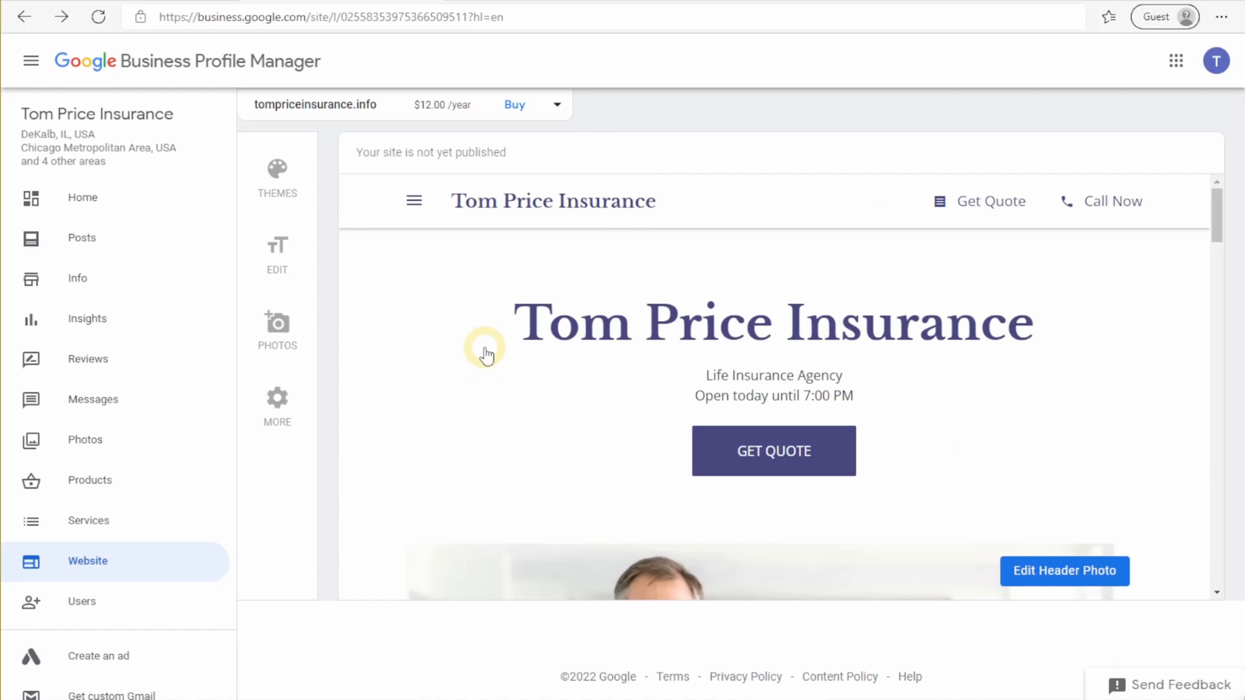
scroll(486, 355, "down", 15)
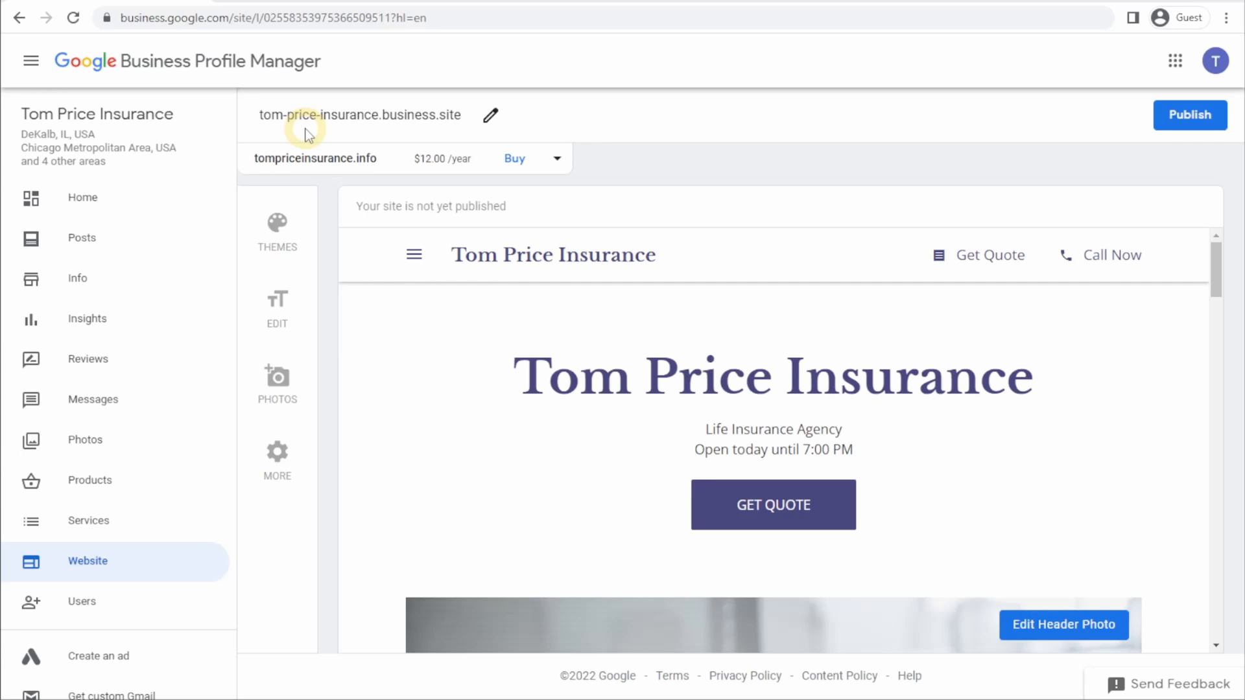
Step: Keep the tompriceinsurance.business.site address, skip custom domains, and publish and view the live site
left_click(490, 115)
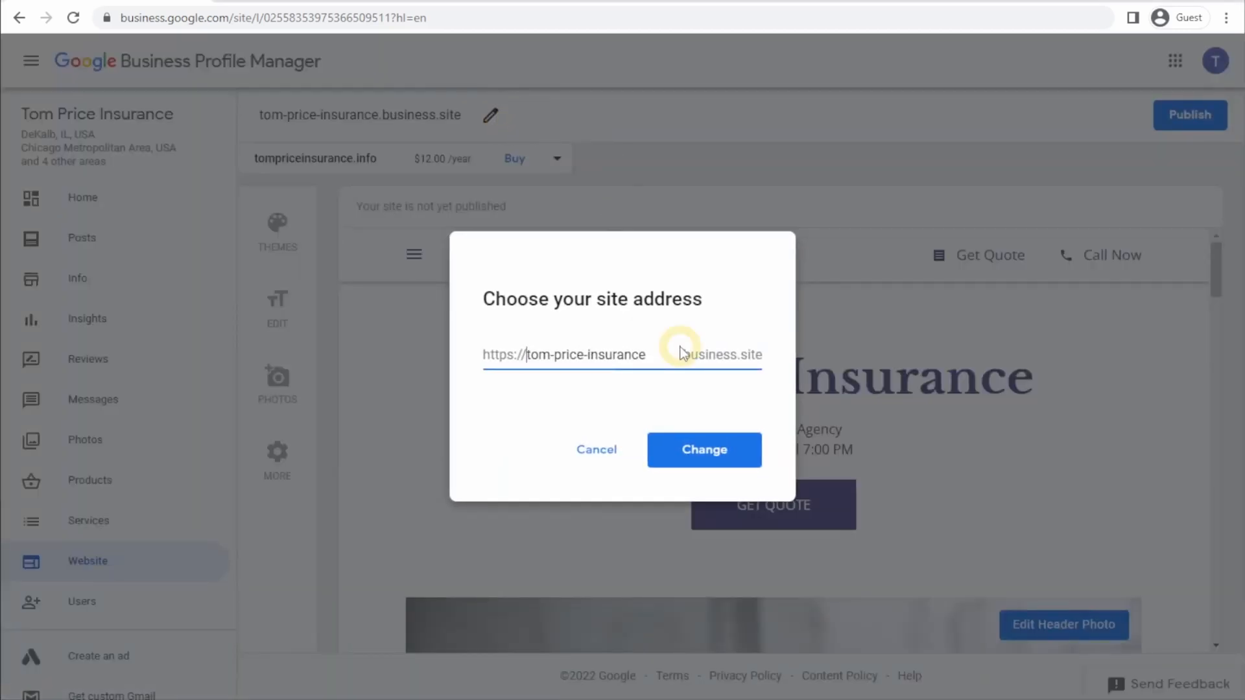
left_click(703, 453)
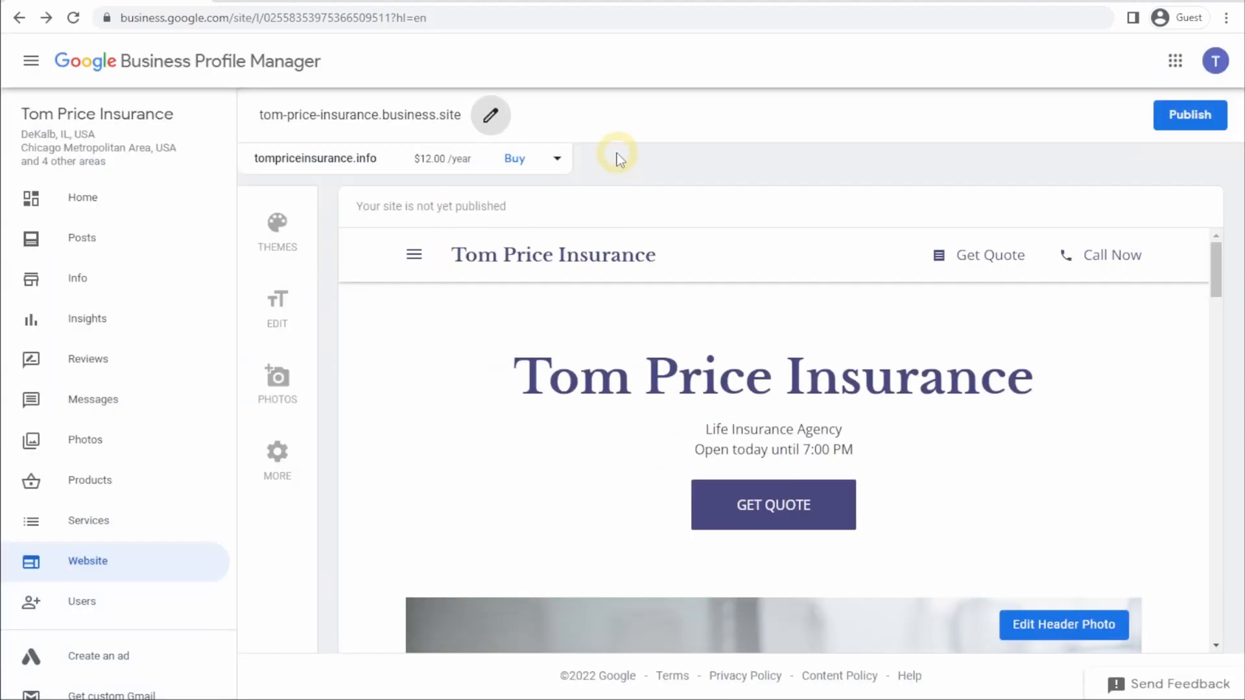
left_click(552, 159)
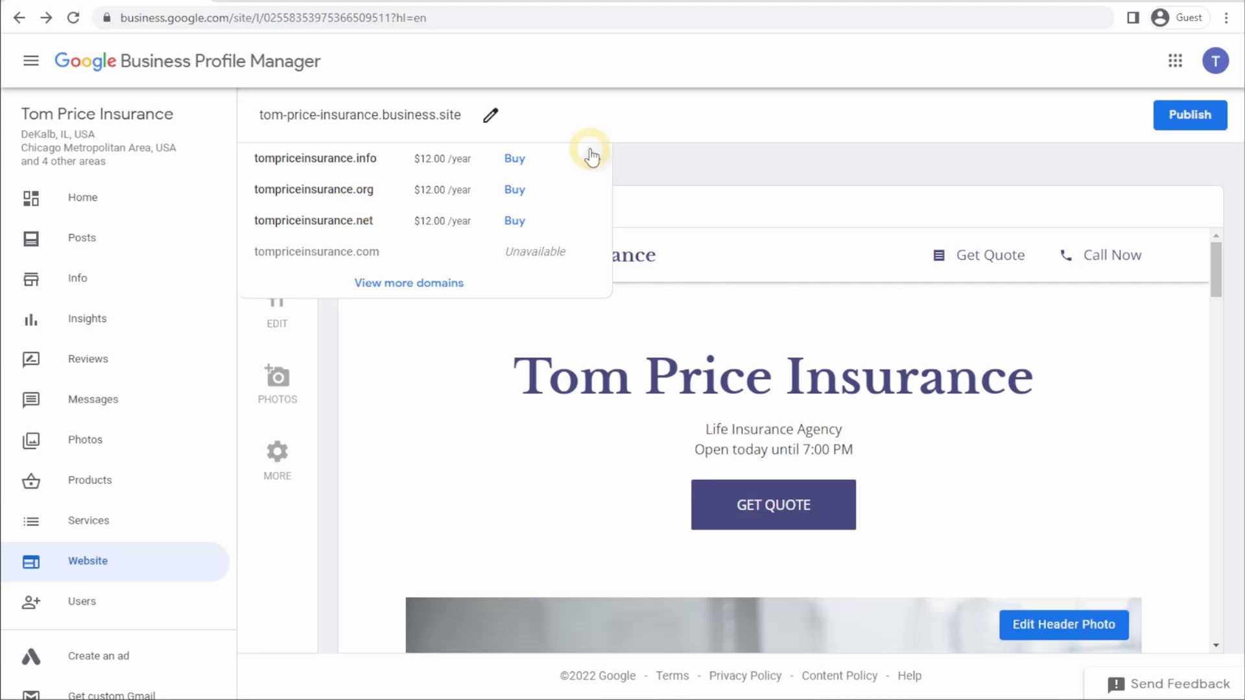
left_click(591, 157)
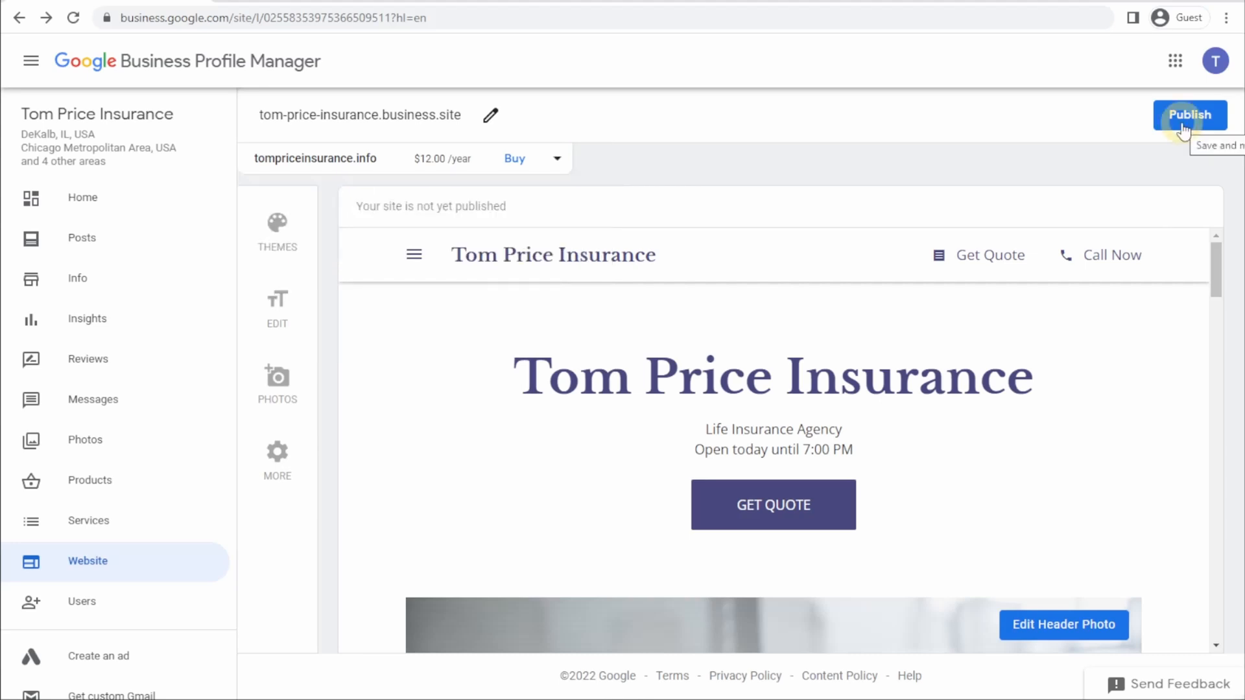
left_click(1184, 124)
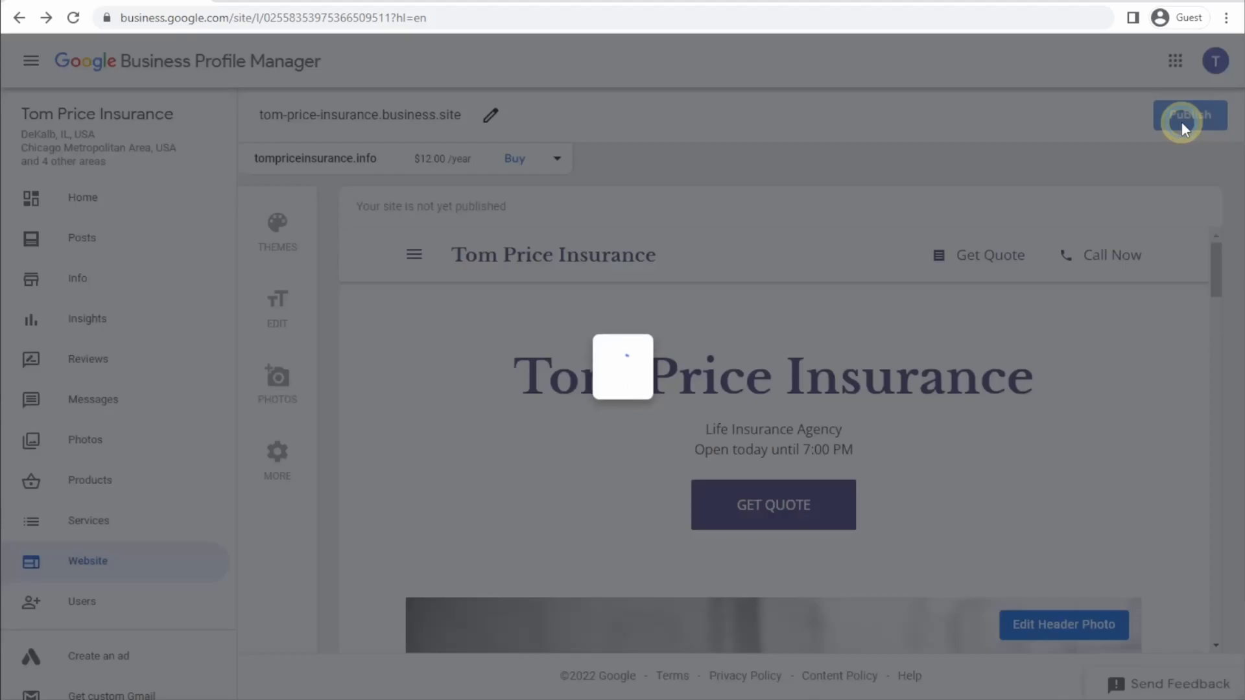
left_click(778, 509)
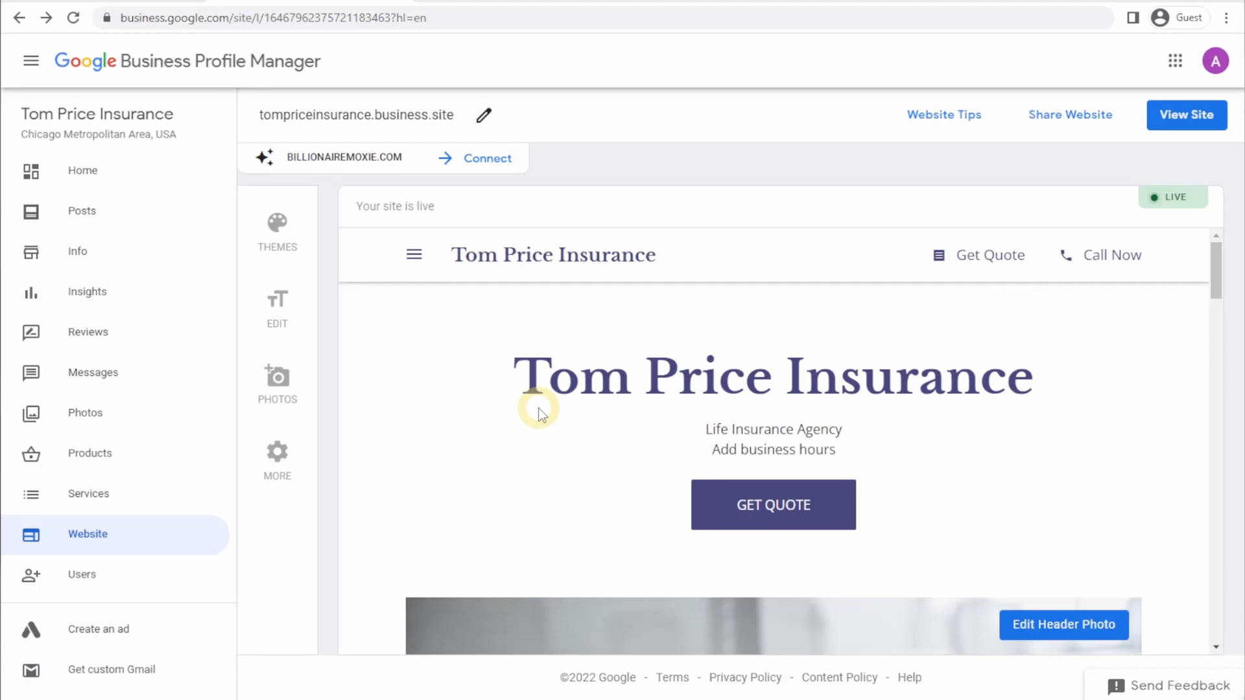
Step: Unpublish the Tom Price Insurance website, review its preview, and bring up the Google apps list
left_click(276, 455)
left_click(456, 395)
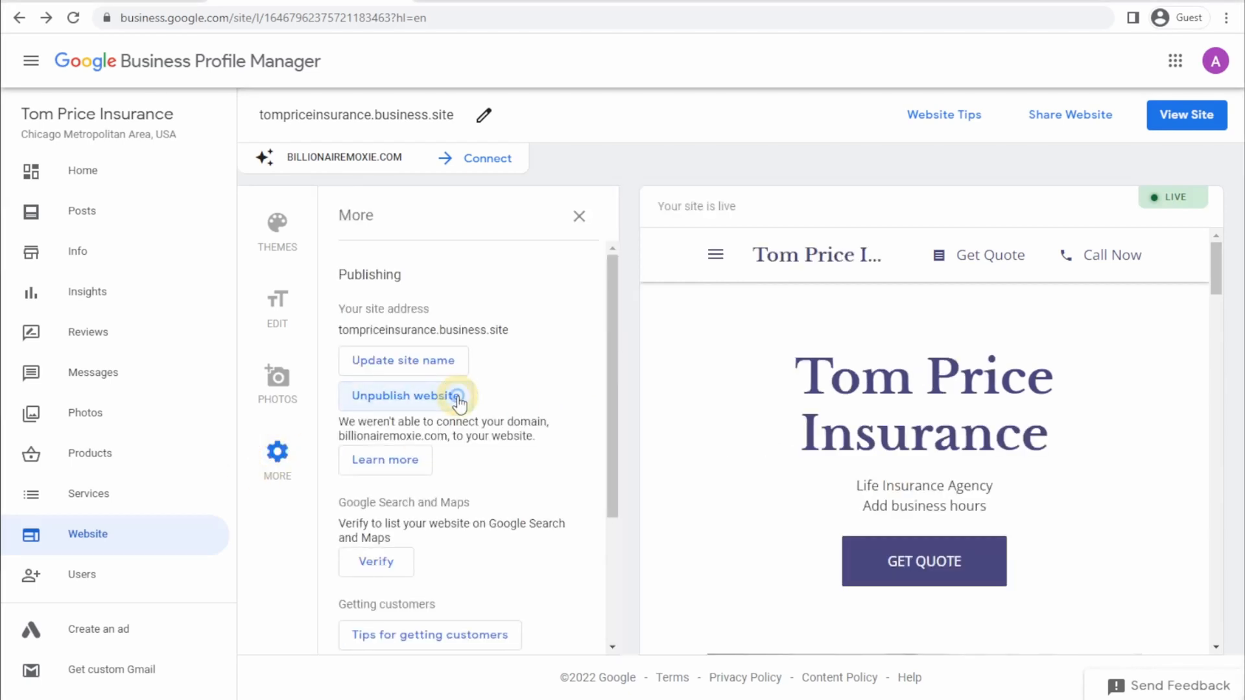
left_click(1015, 445)
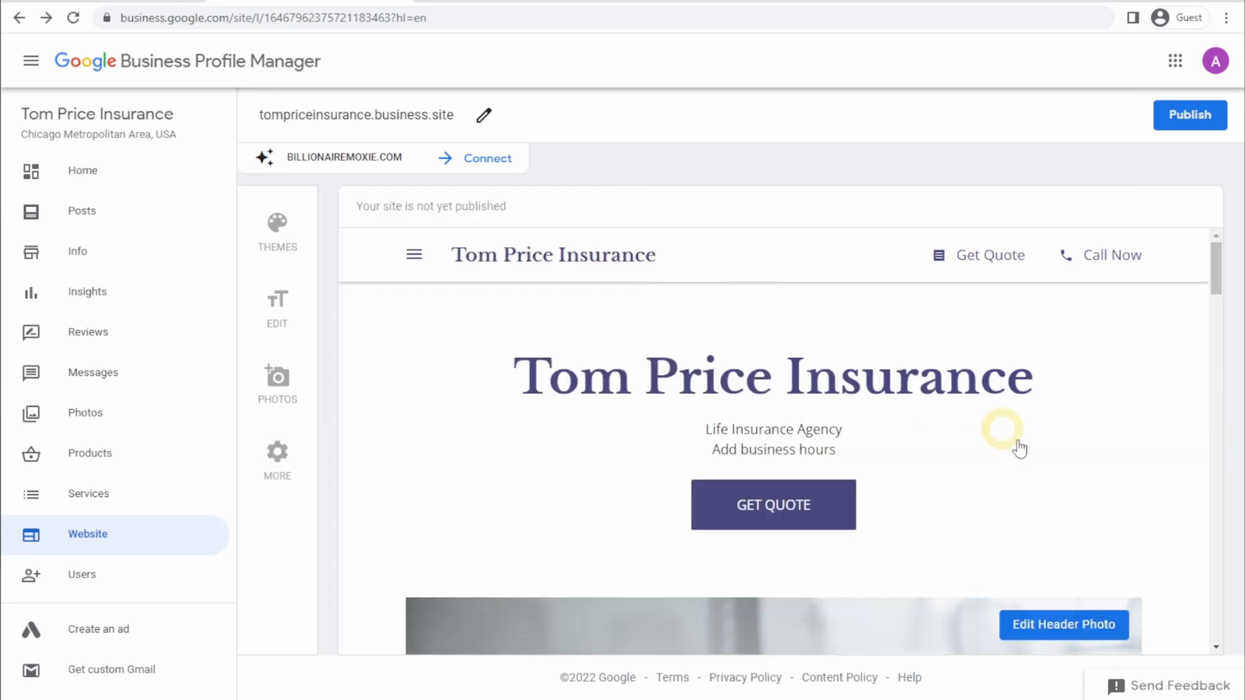
scroll(1019, 454, "down", 10)
scroll(1024, 460, "down", 8)
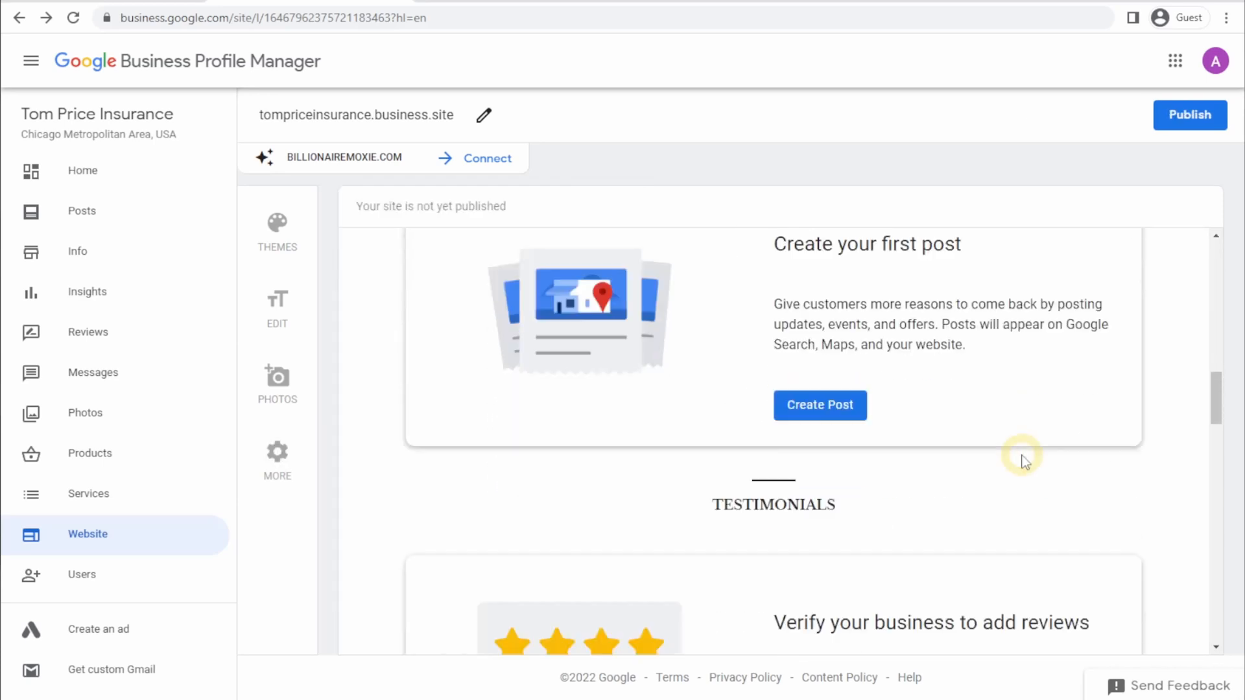
scroll(1016, 460, "up", 15)
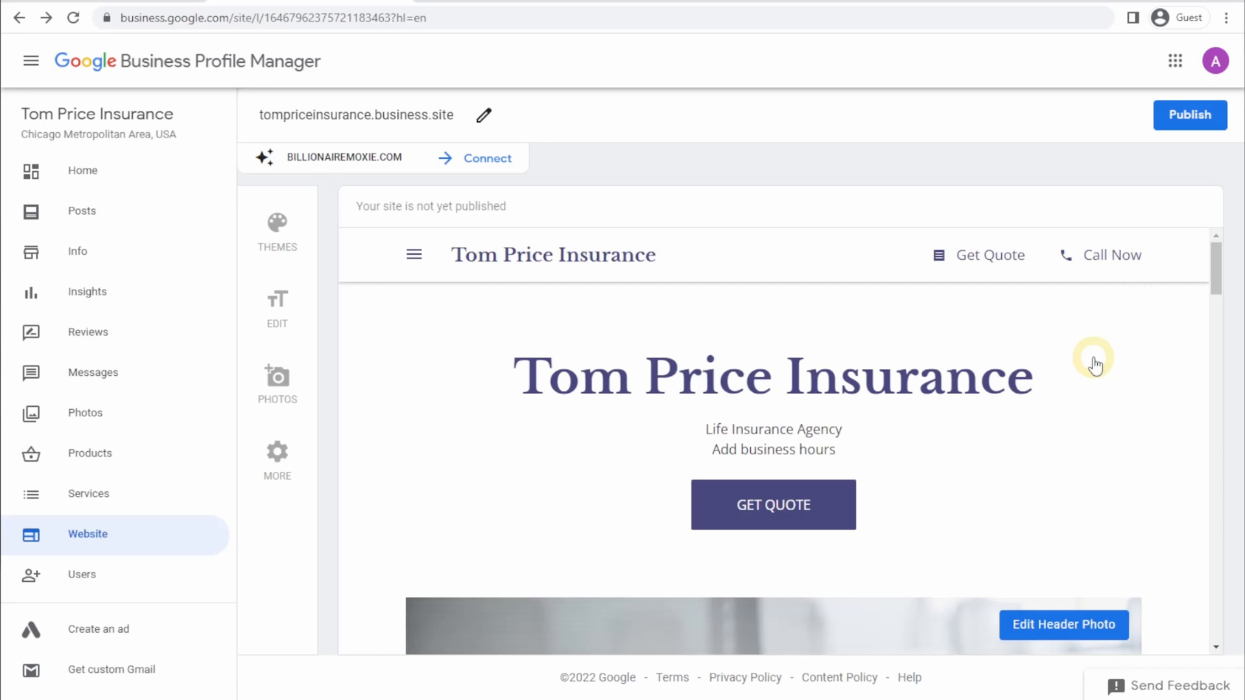
left_click(1178, 62)
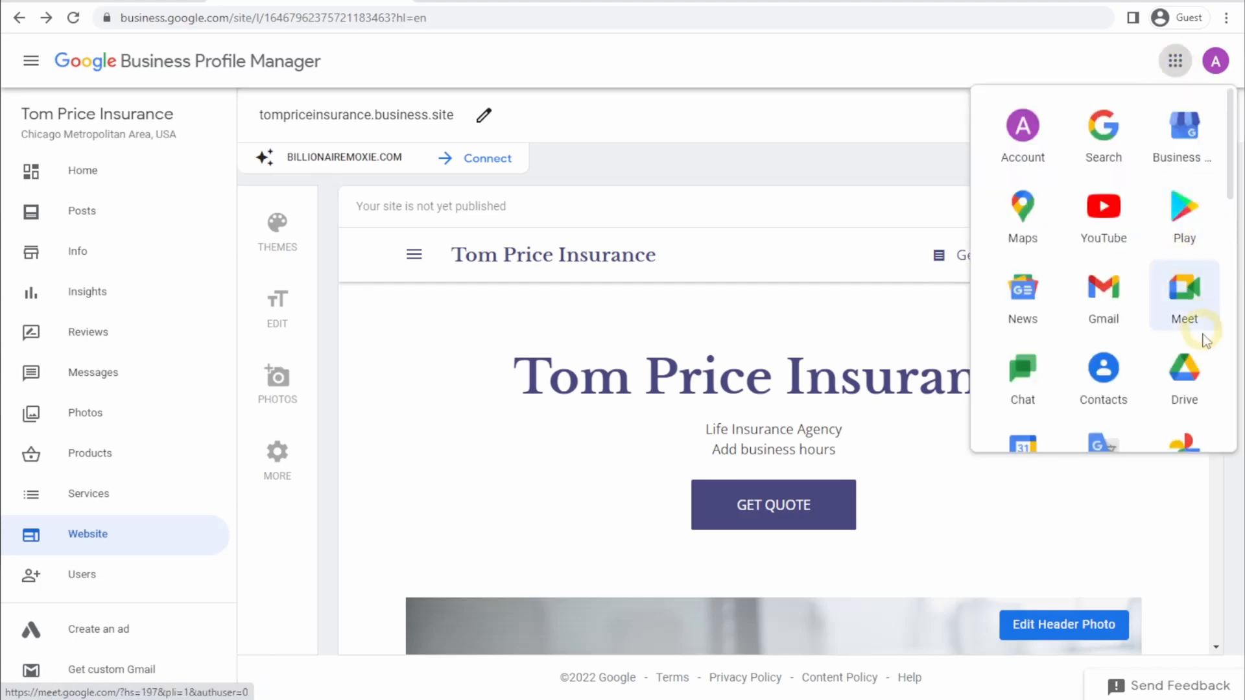
Step: Start a new untitled Google Sites site from Google Drive's New > More menu
left_click(1201, 383)
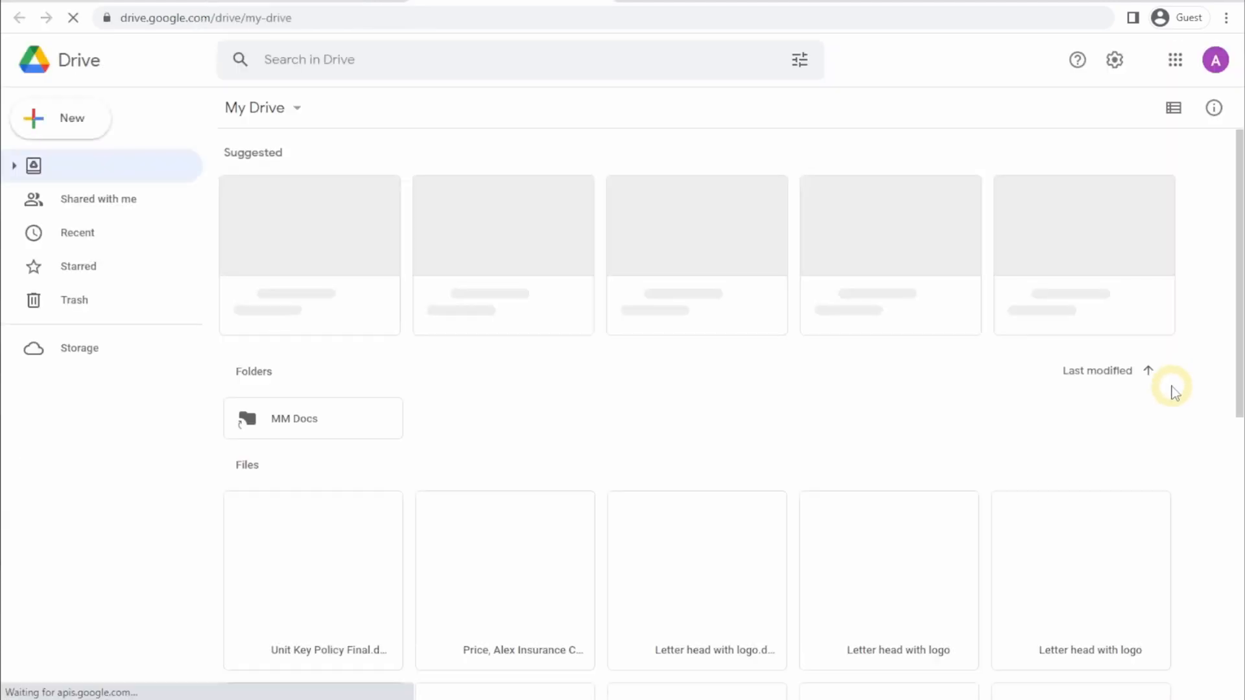
left_click(61, 118)
mouse_move(103, 347)
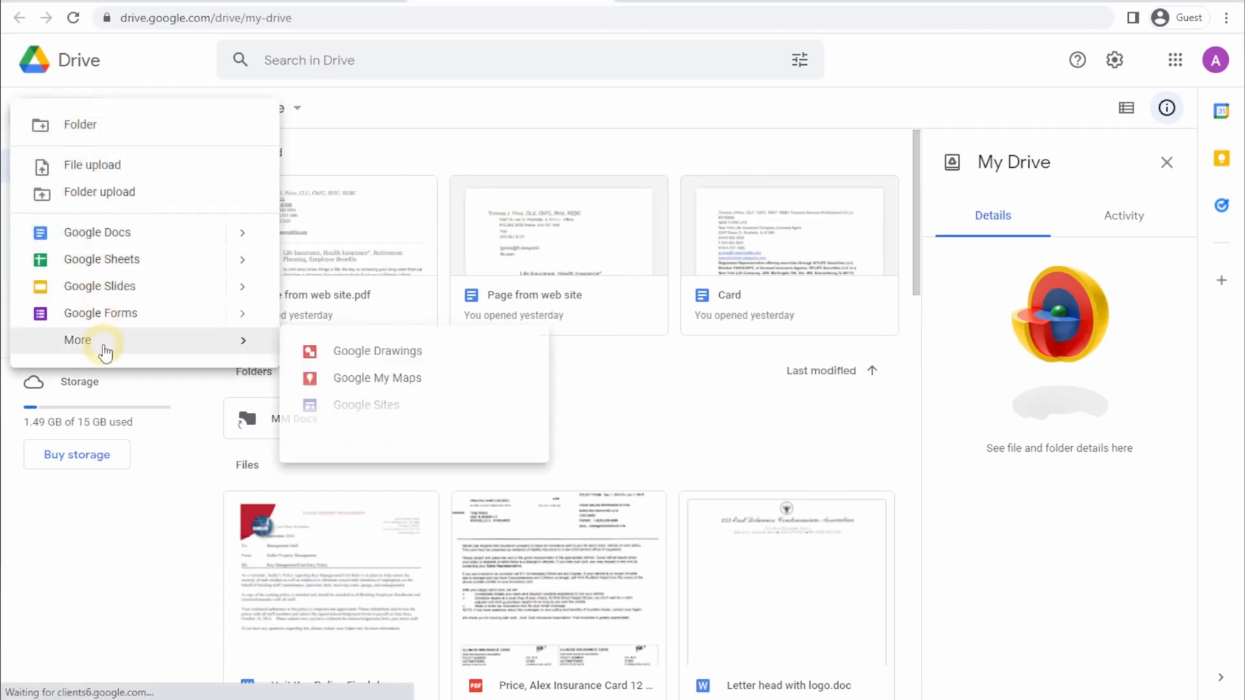
left_click(385, 415)
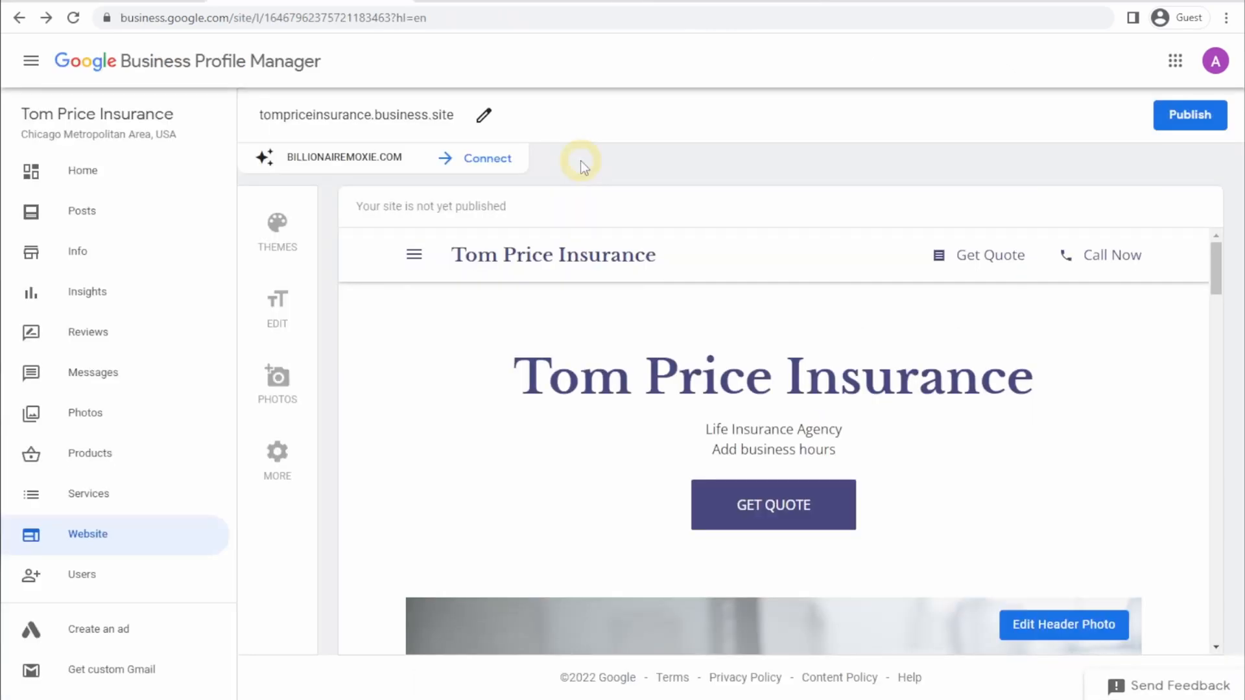
left_click(388, 169)
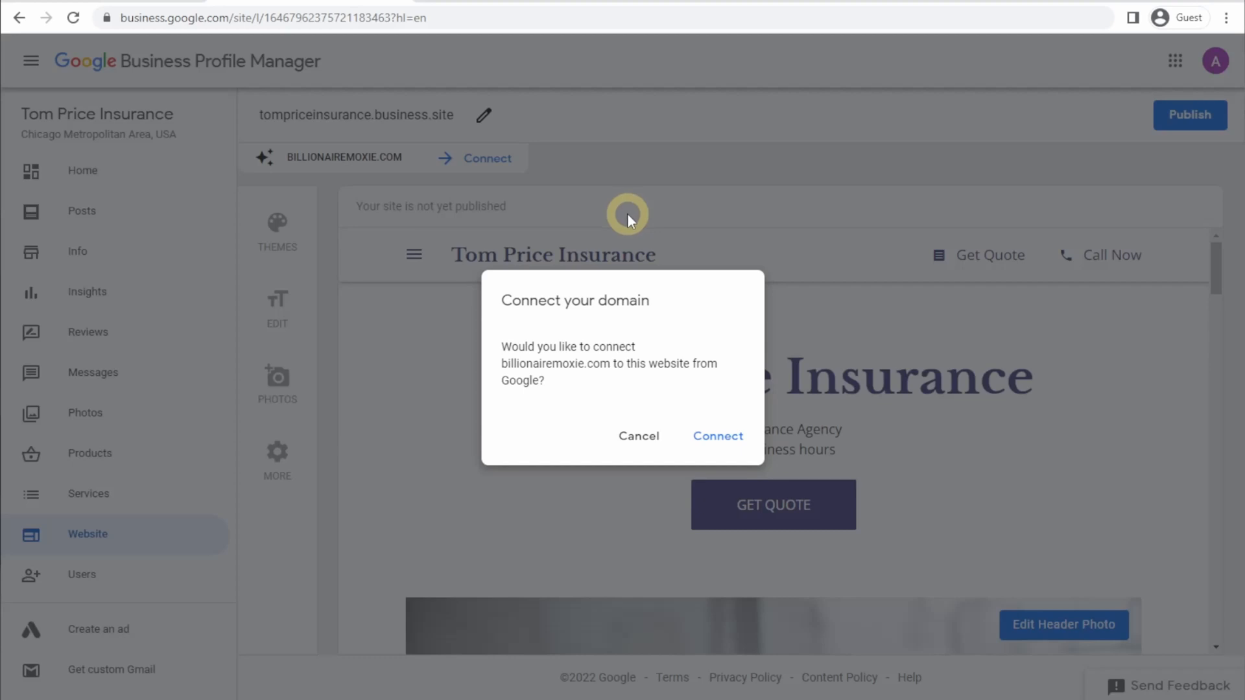
left_click(628, 213)
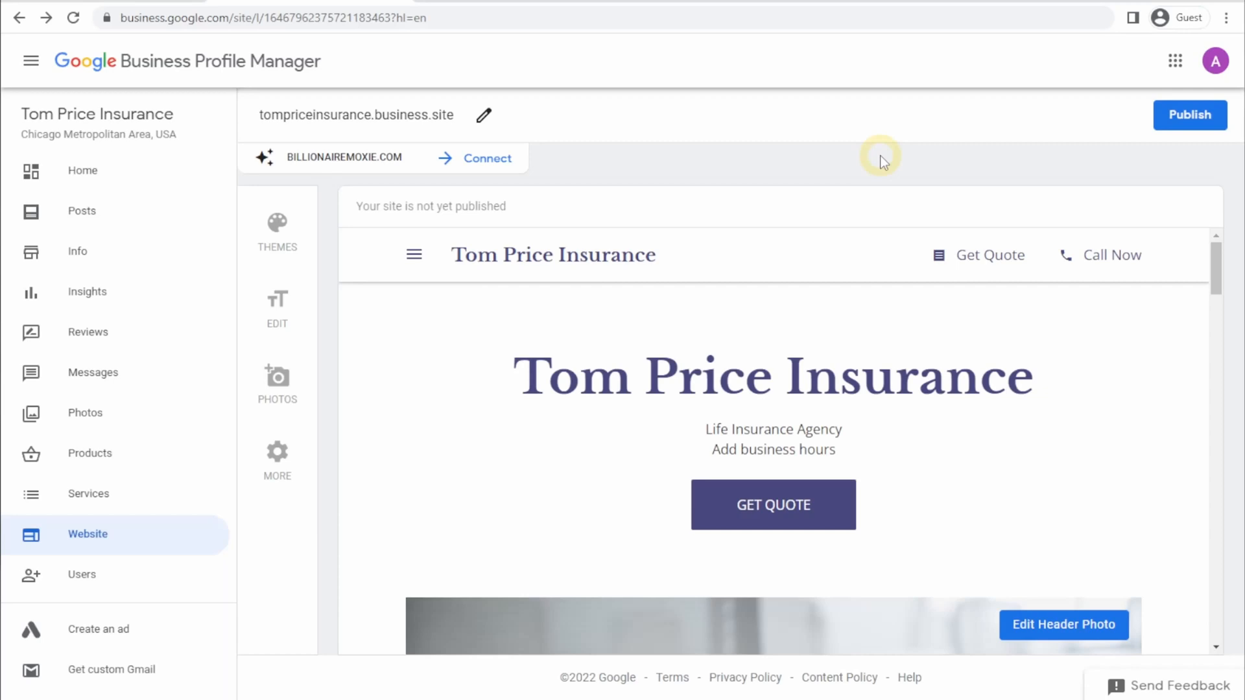